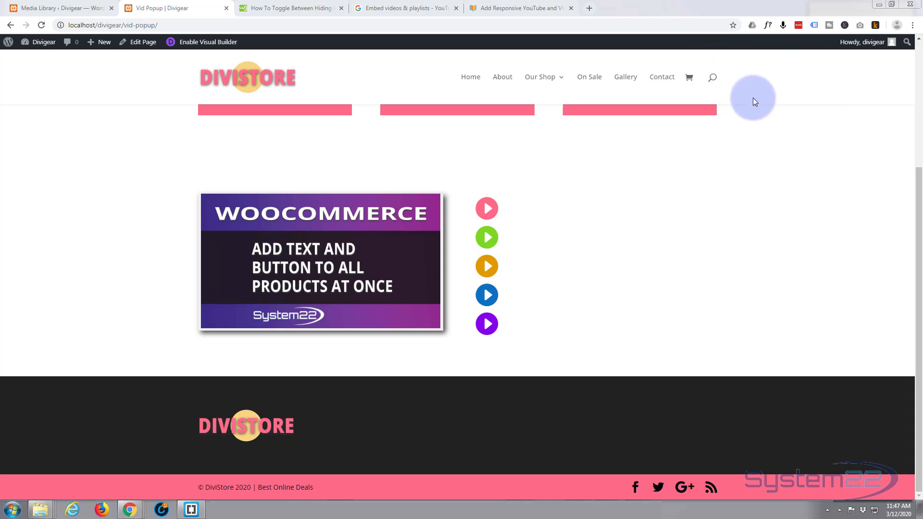
Enable the Visual Builder and scroll down to the row with the WooCommerce image
mouse_move(487, 209)
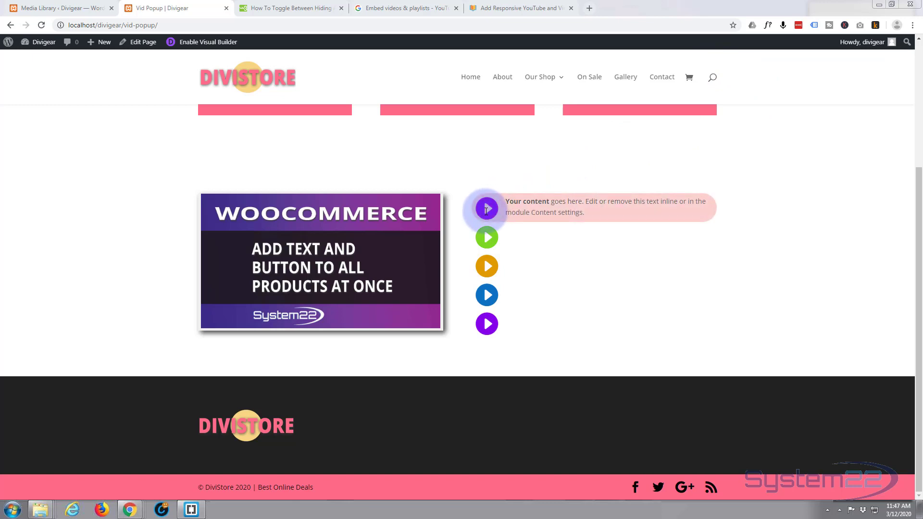
mouse_move(484, 239)
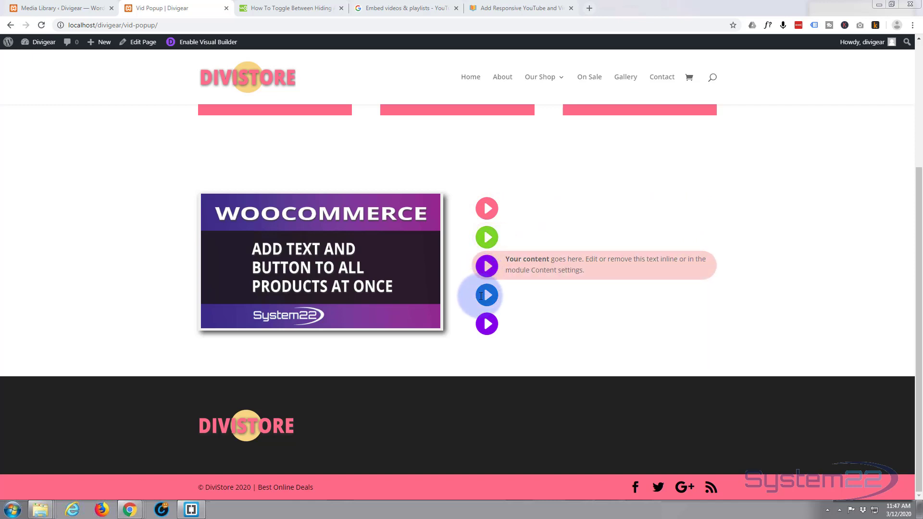
mouse_move(481, 297)
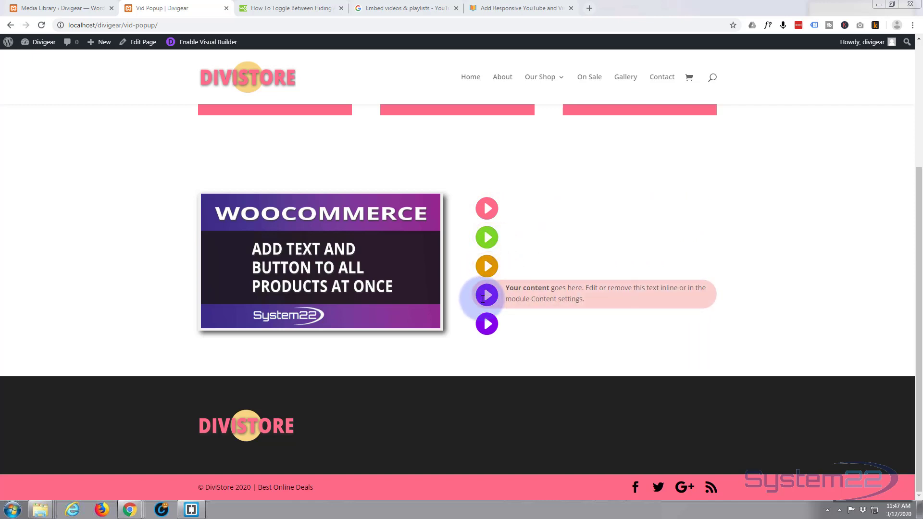
mouse_move(488, 333)
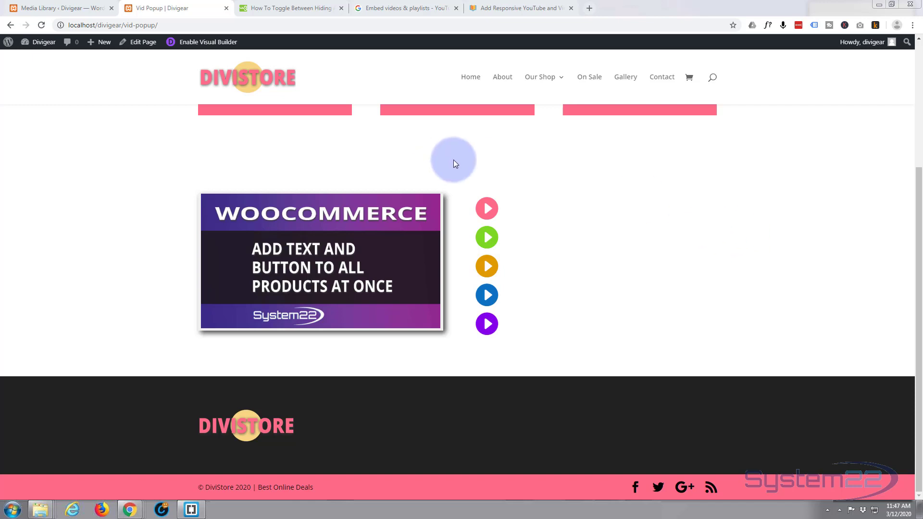
left_click(195, 43)
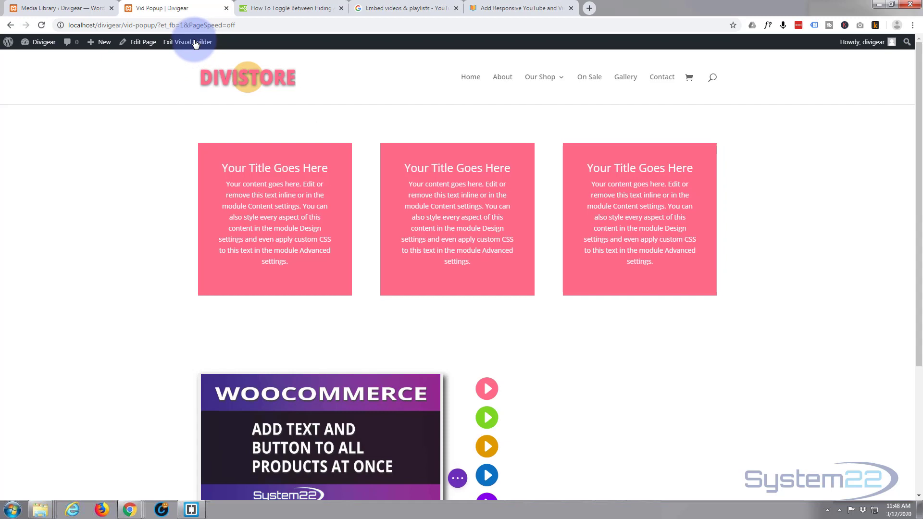
scroll(162, 101, "down", 5)
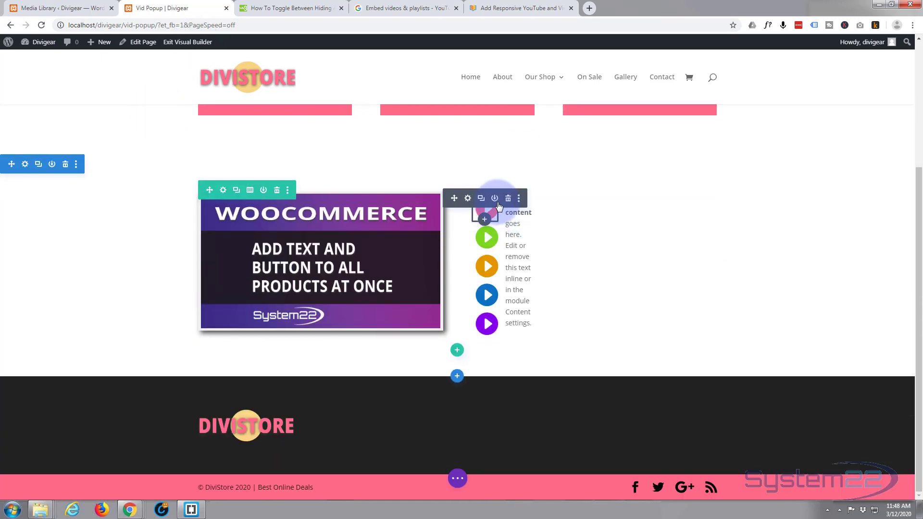
Delete the four play-icon modules and the leftover text module from the second column
left_click(511, 206)
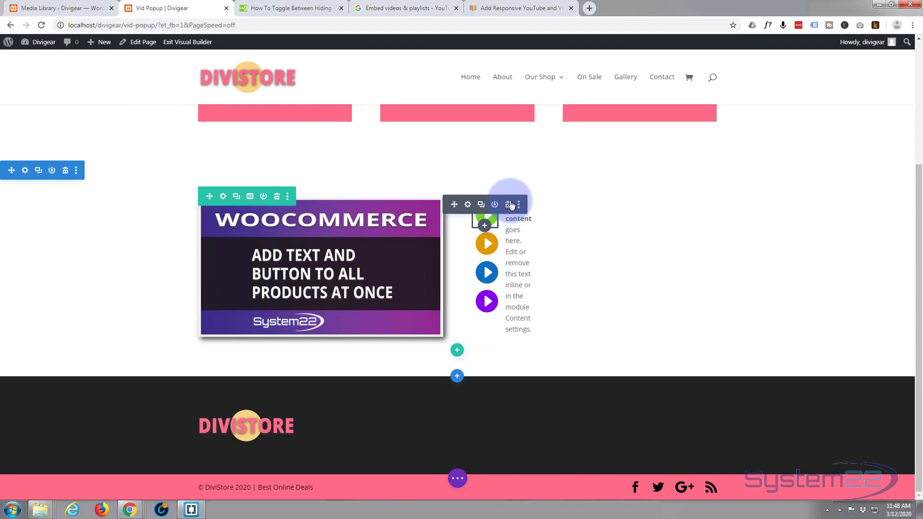
left_click(510, 206)
left_click(510, 206)
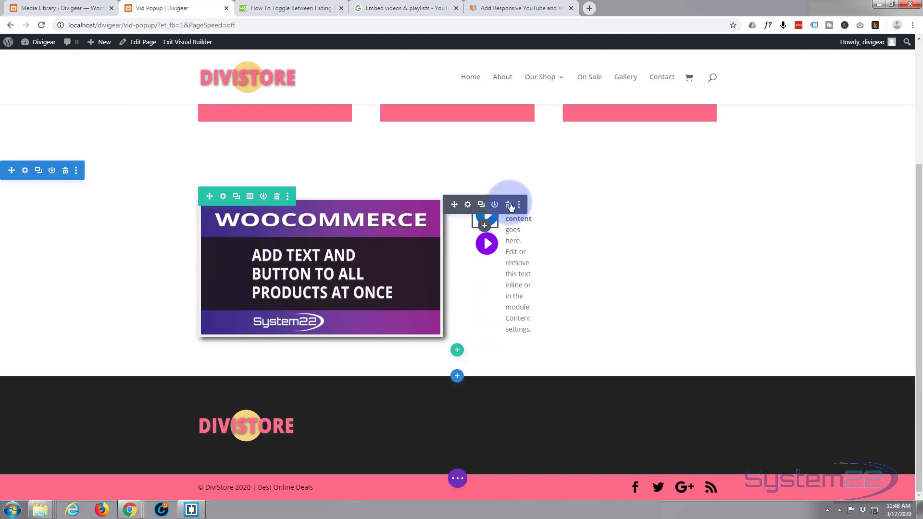
left_click(510, 206)
left_click(511, 206)
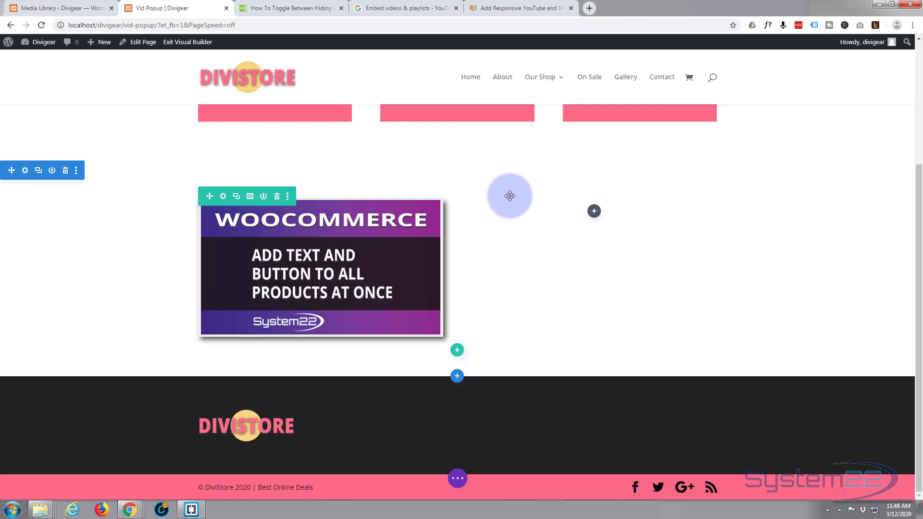
Insert a Blurb module into the emptied column and move its settings panel to the centre
left_click(594, 213)
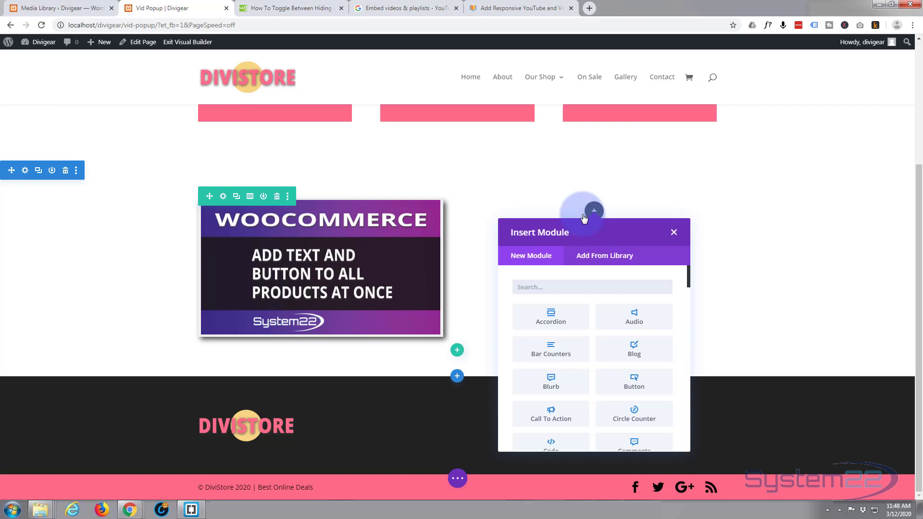
scroll(581, 354, "down", 2)
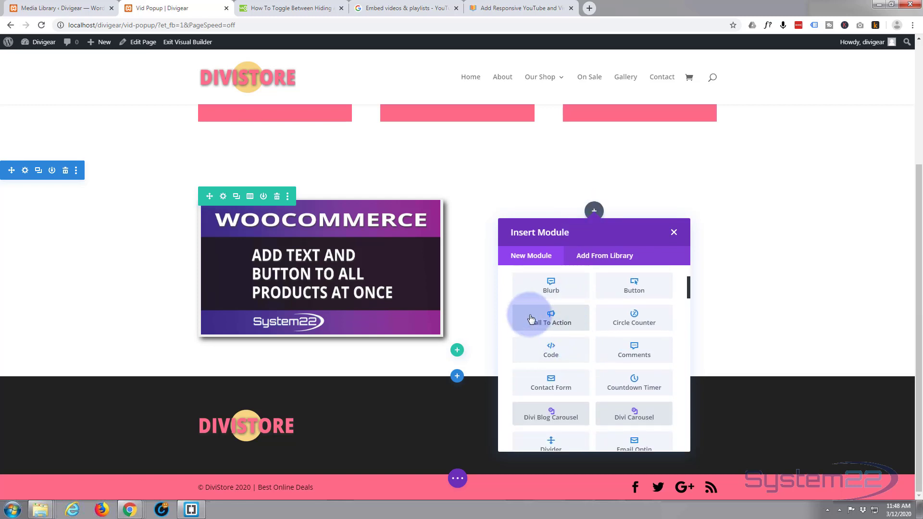
left_click(547, 289)
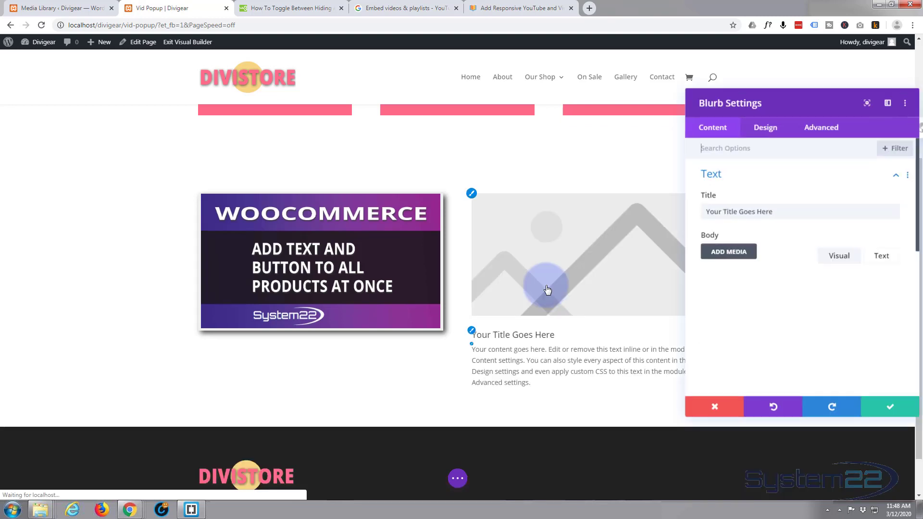
left_click_drag(783, 116, 295, 115)
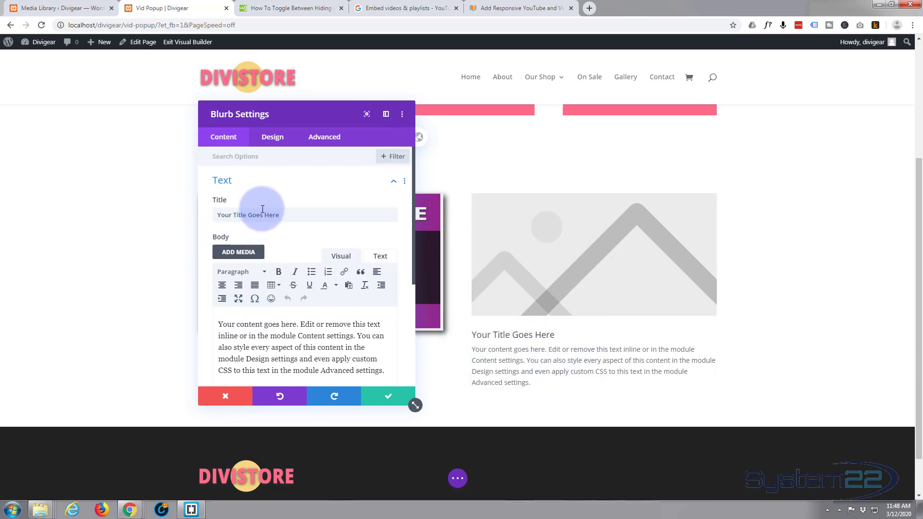
Clear the blurb's placeholder title and trim its body text to the first sentence
left_click_drag(292, 212, 217, 219)
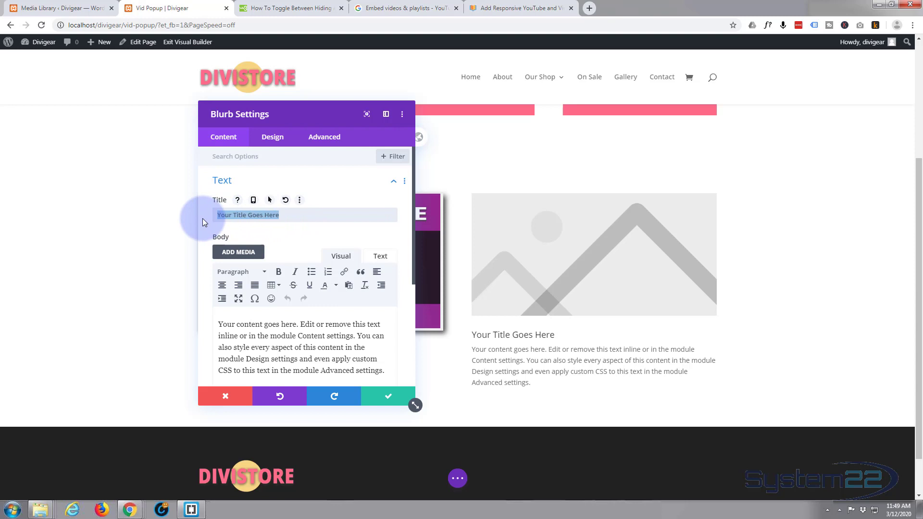
key("BackSpace")
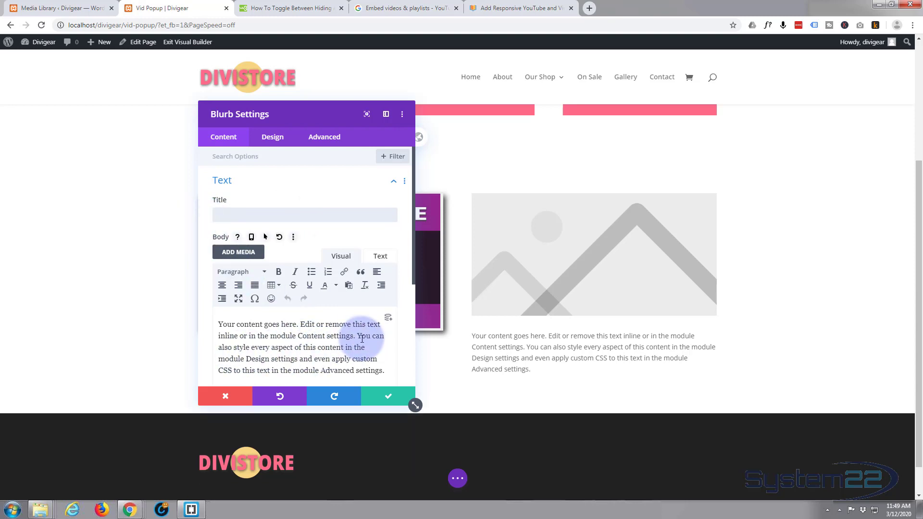
left_click_drag(358, 335, 387, 373)
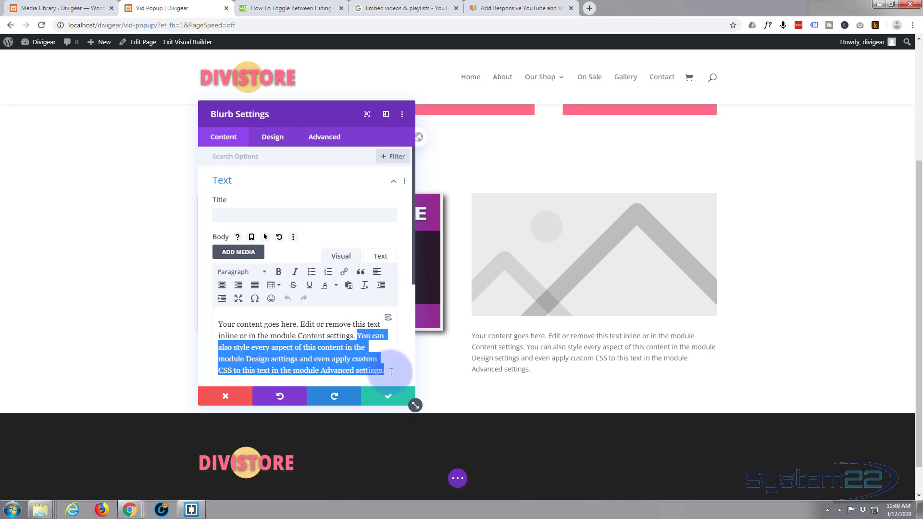
key("BackSpace")
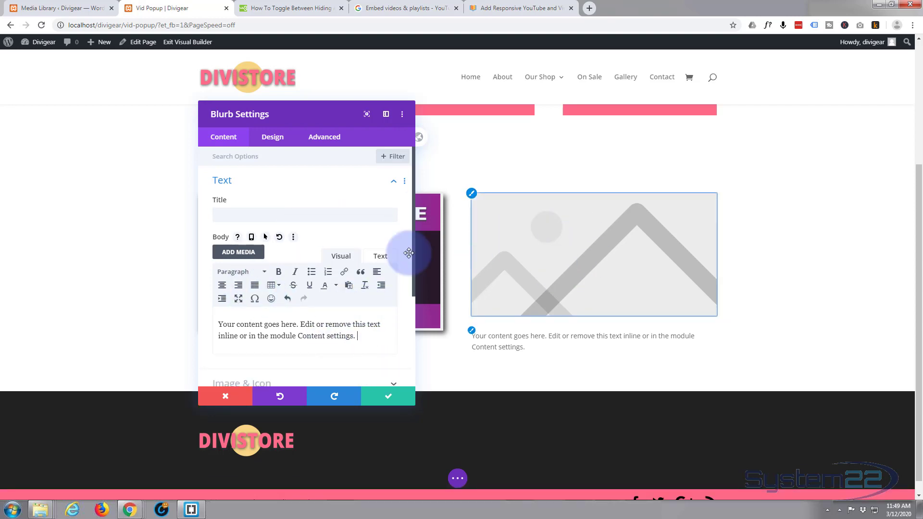
Turn on Use Icon under Image & Icon and pick the circled play icon
scroll(278, 208, "down", 3)
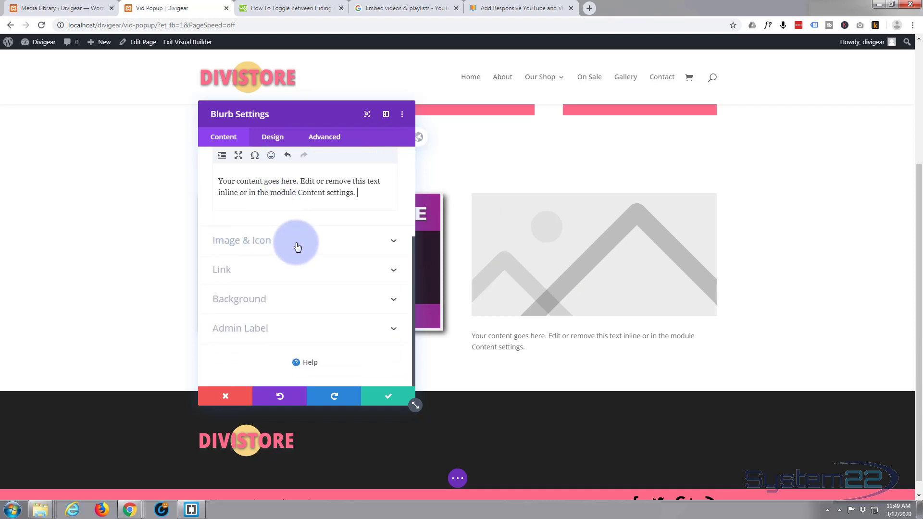
left_click(298, 249)
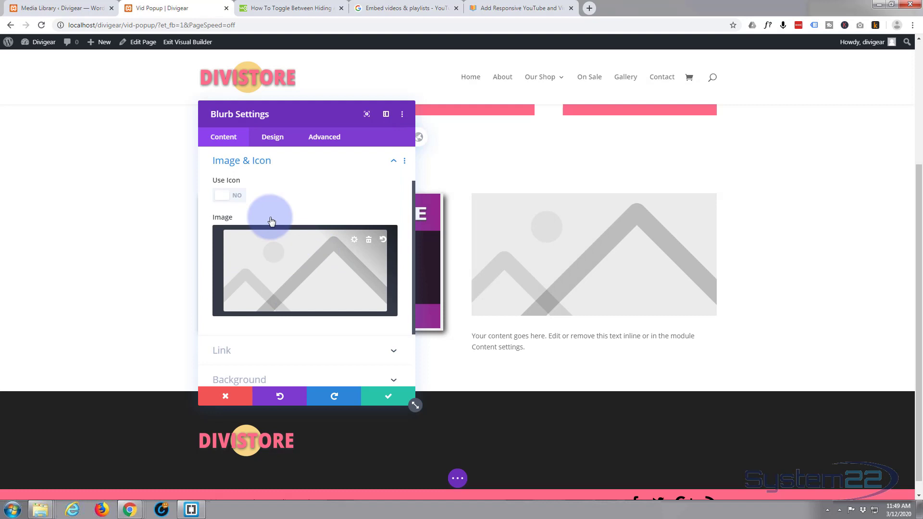
left_click(240, 197)
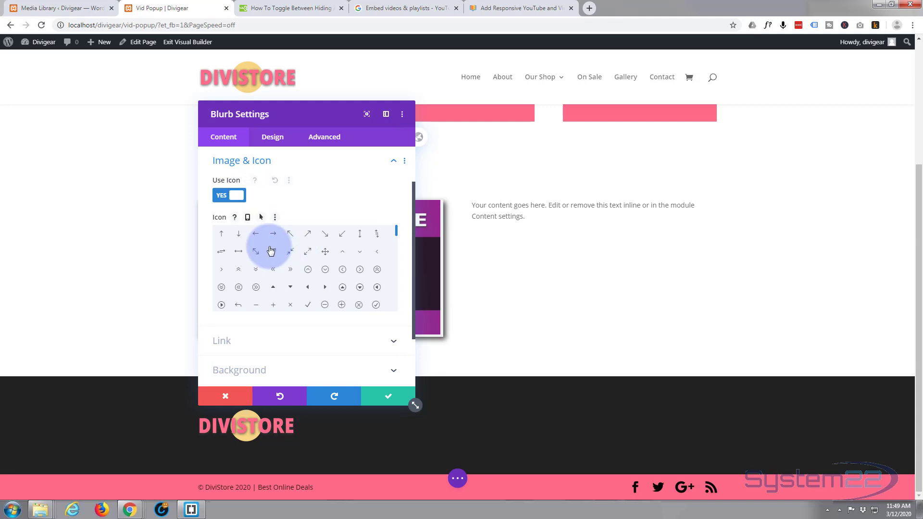
scroll(303, 269, "down", 10)
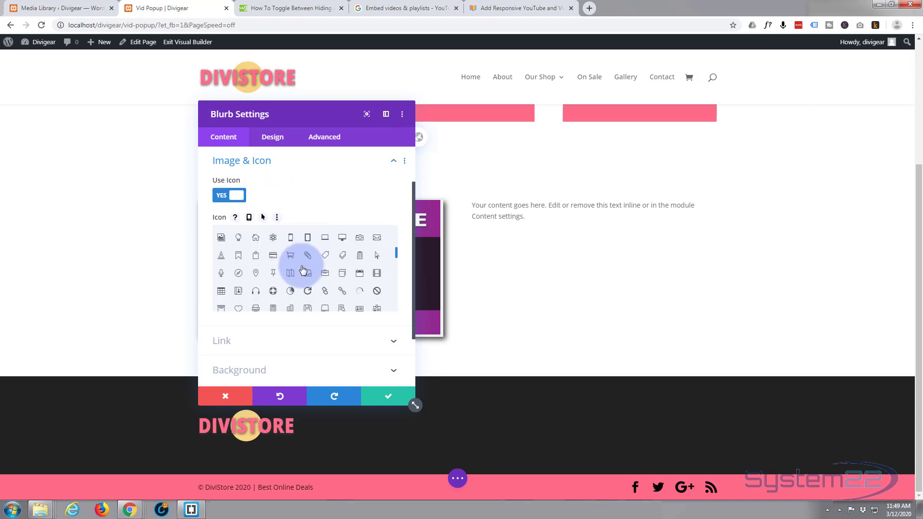
scroll(303, 270, "down", 2)
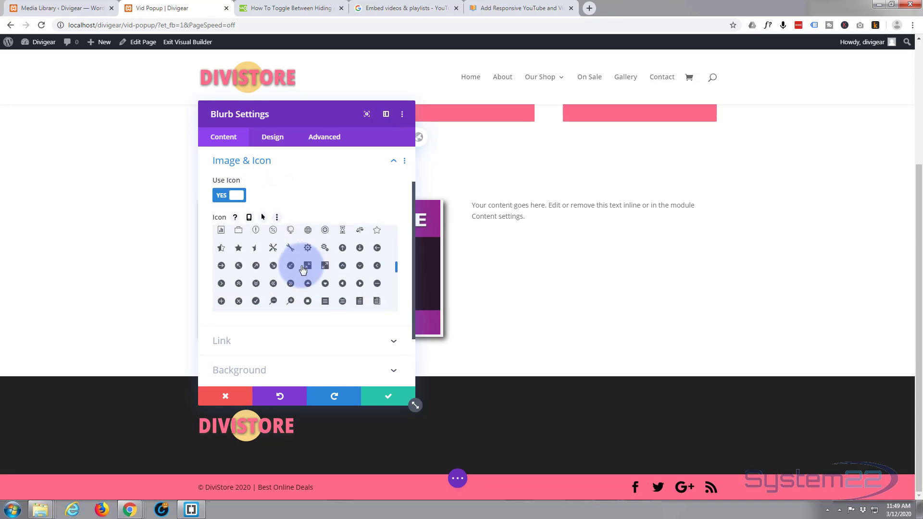
left_click(359, 283)
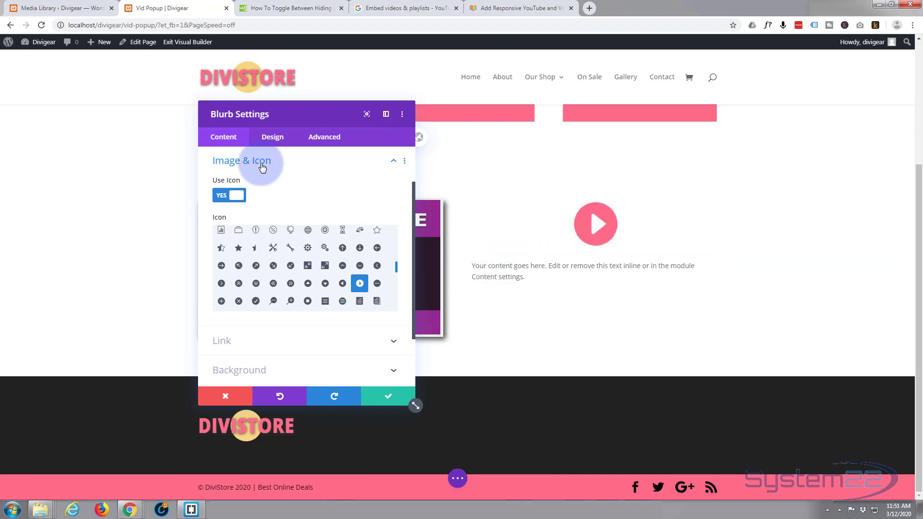
Place the play icon left of the text and give it a custom 50px font size
left_click(272, 140)
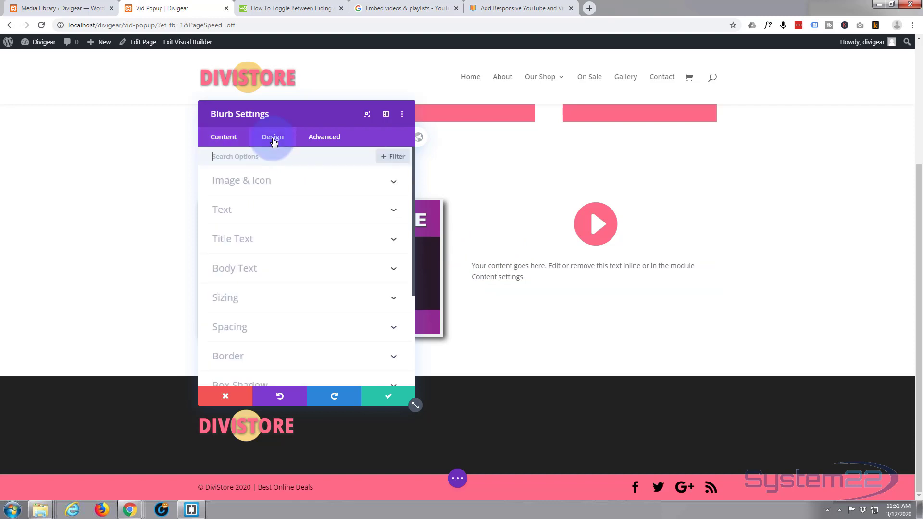
left_click(289, 187)
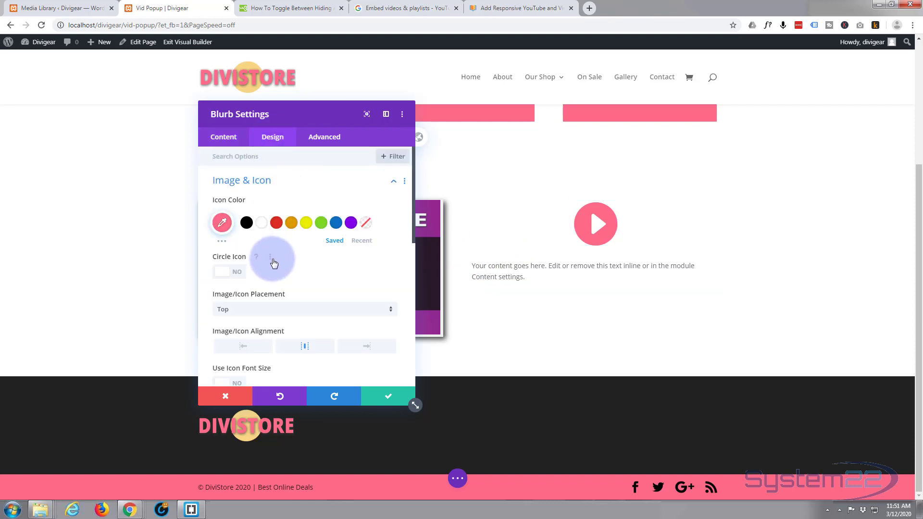
scroll(274, 262, "down", 1)
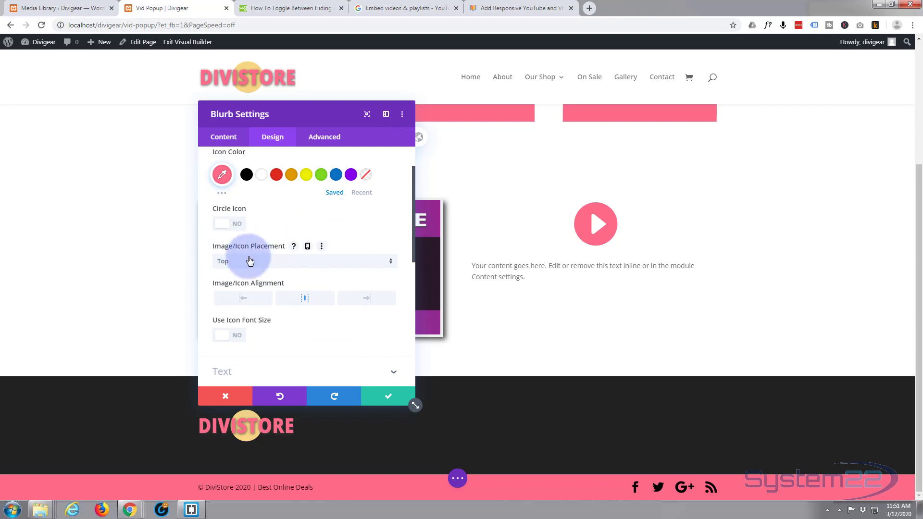
left_click(254, 265)
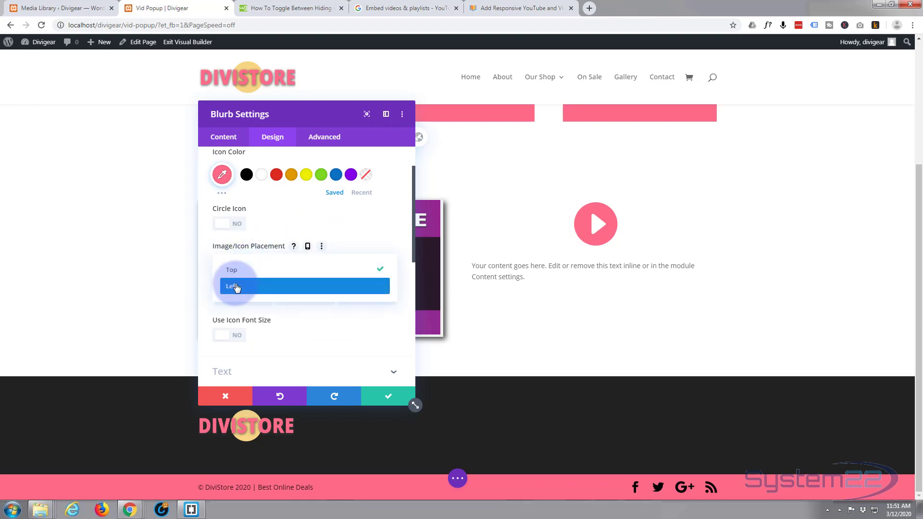
left_click(236, 287)
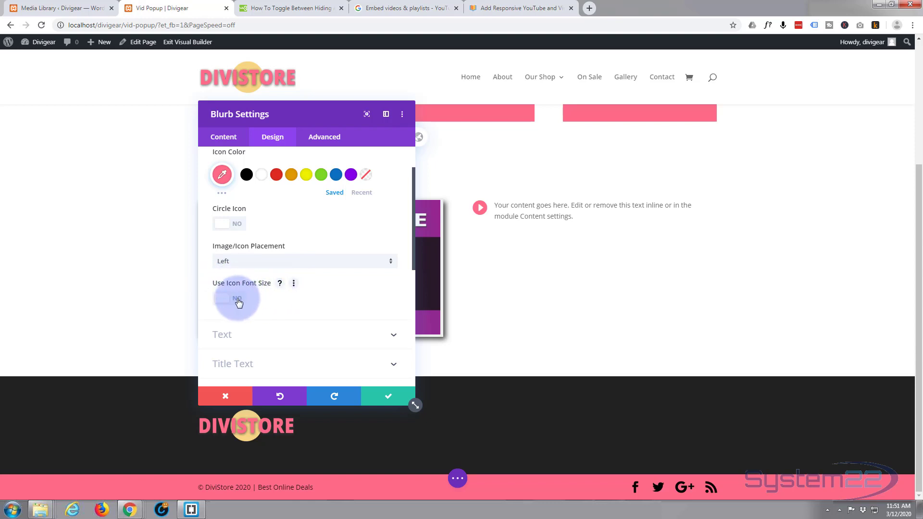
left_click(242, 299)
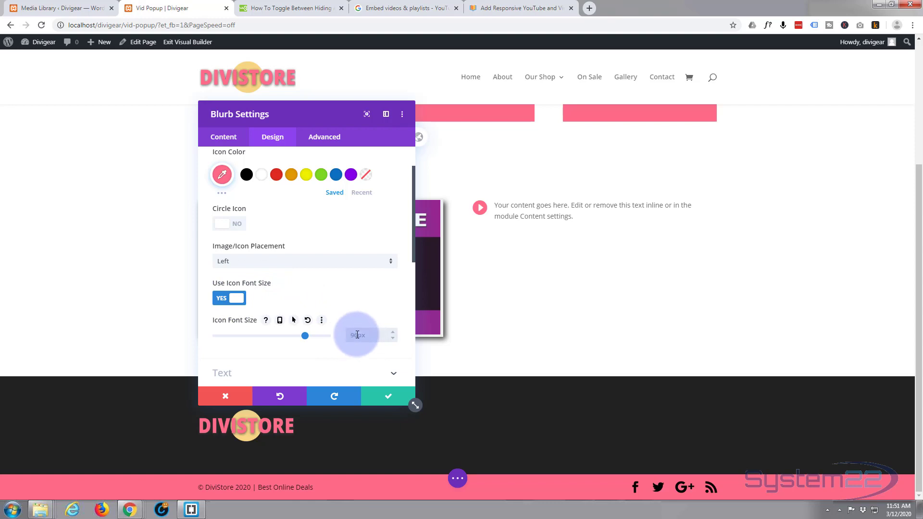
type("50")
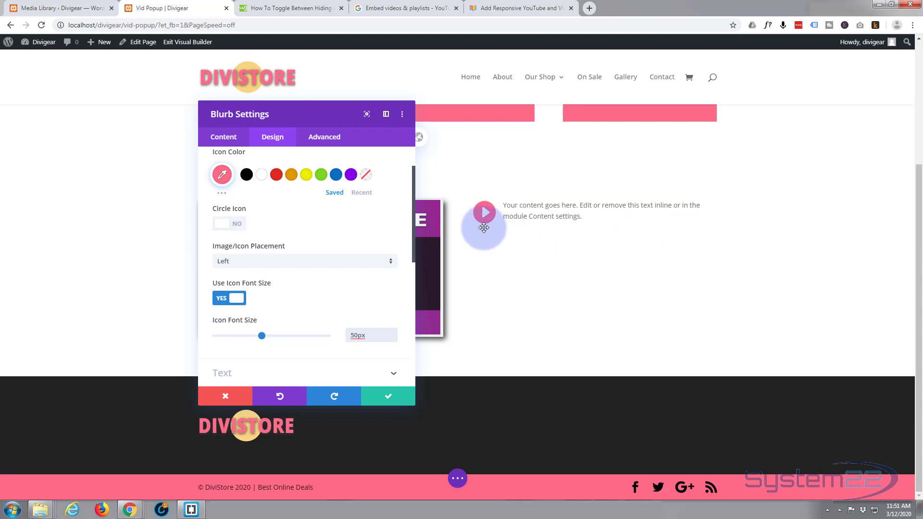
Give the blurb a hover-only red background lowered to pale pink, rgba(224,43,32,0.22)
left_click(226, 140)
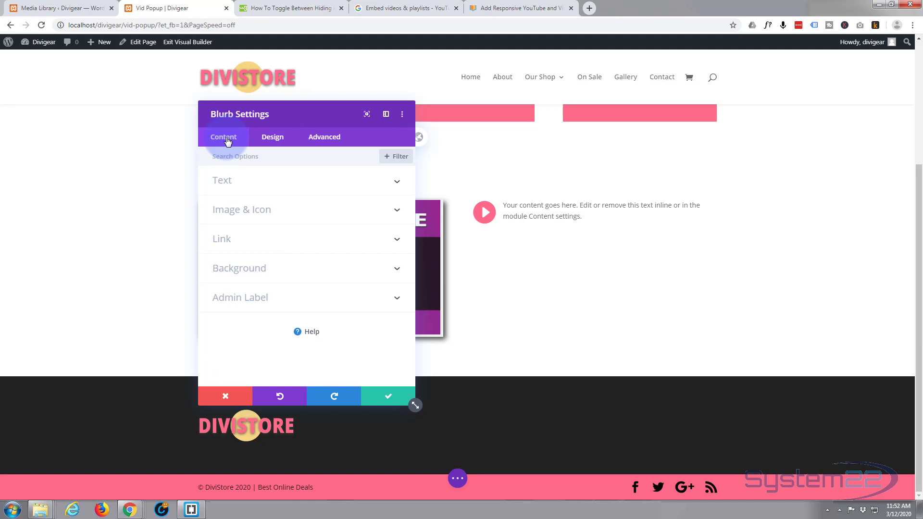
left_click(260, 269)
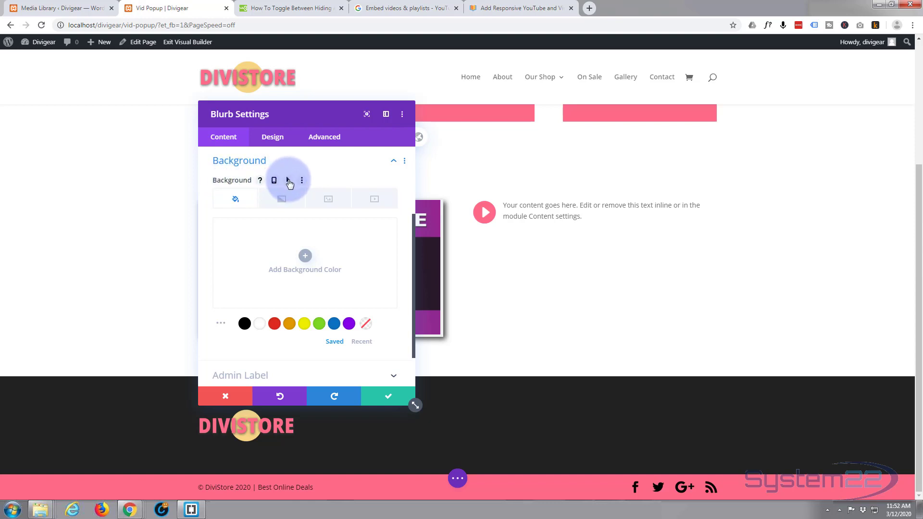
left_click(288, 181)
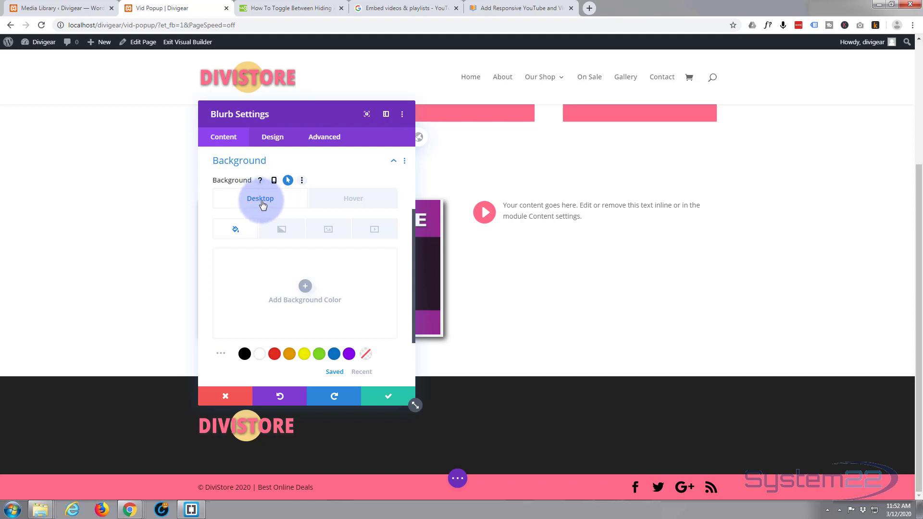
left_click(359, 200)
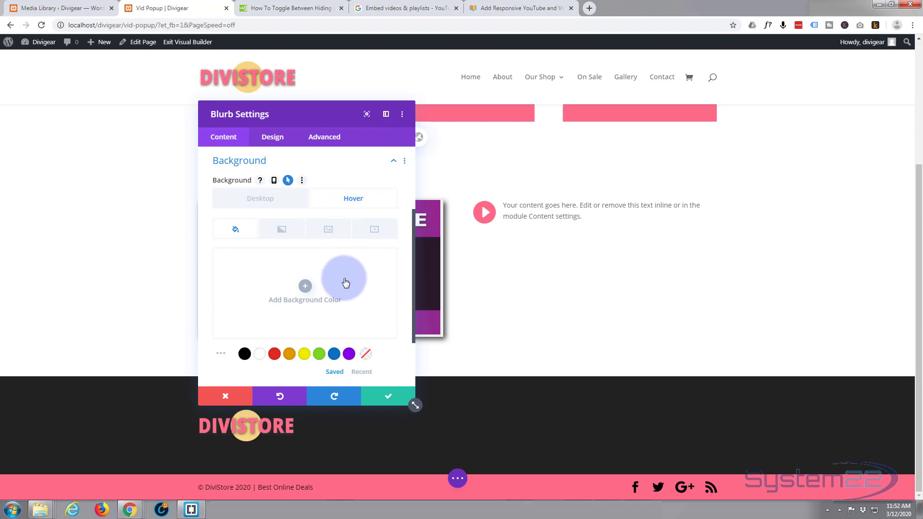
left_click(275, 355)
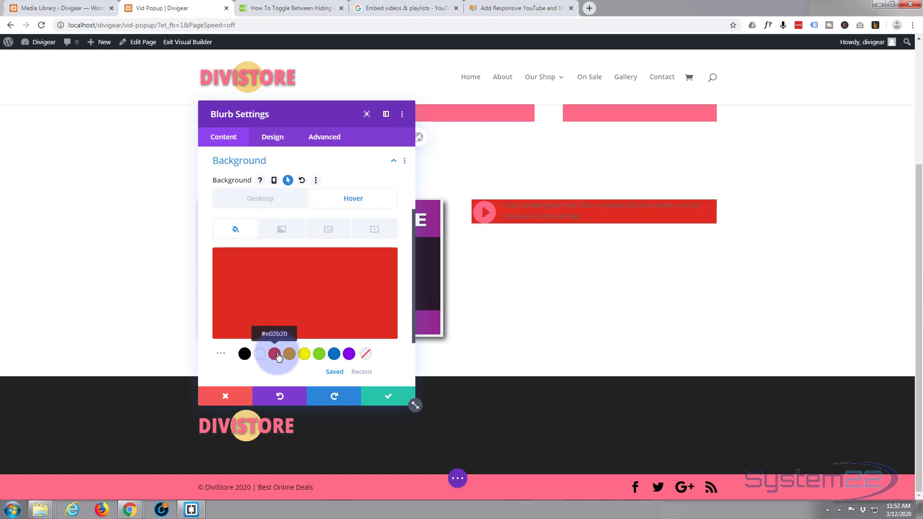
left_click(308, 303)
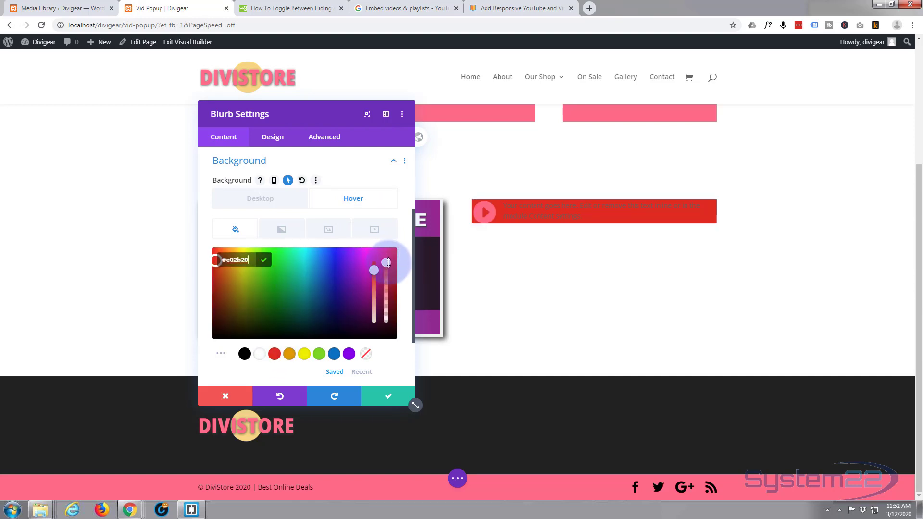
left_click_drag(388, 263, 384, 313)
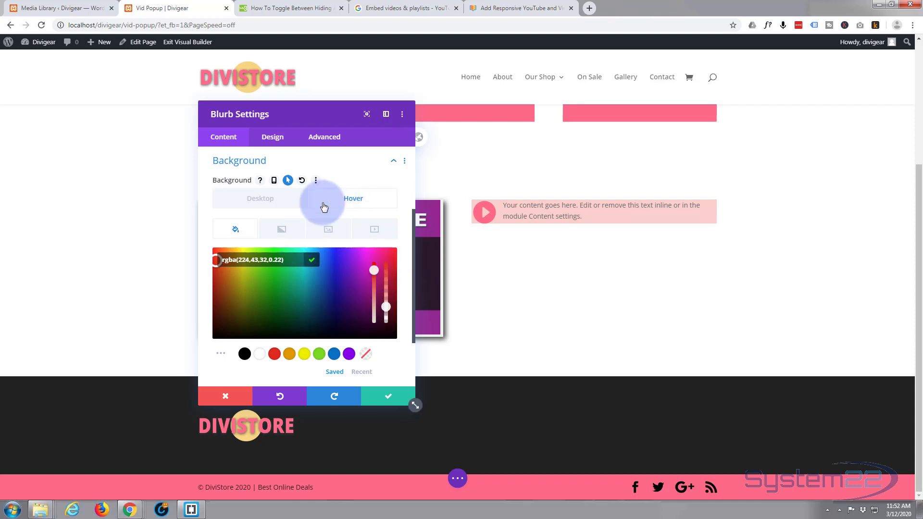
left_click(251, 201)
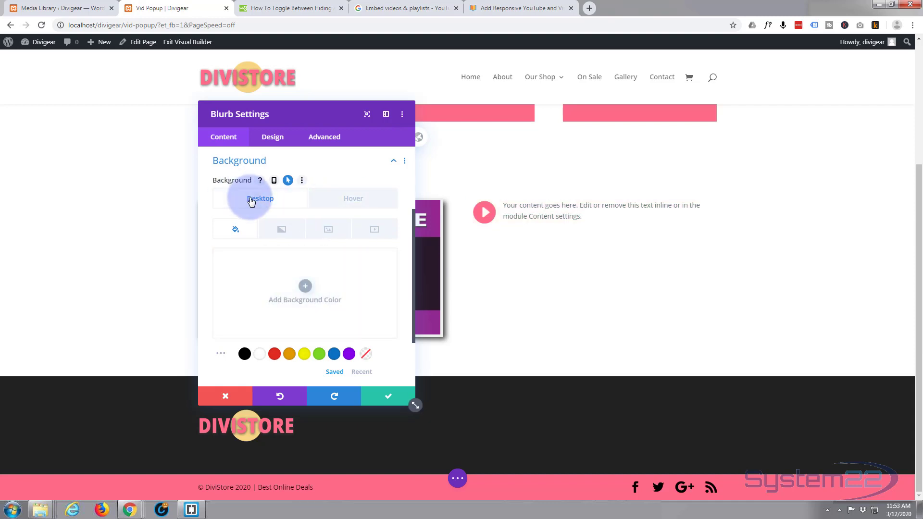
left_click(335, 200)
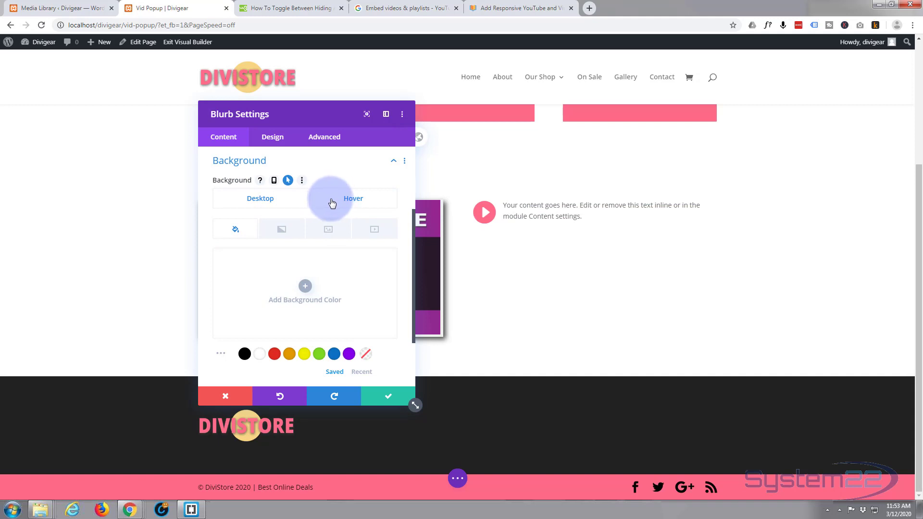
left_click(332, 202)
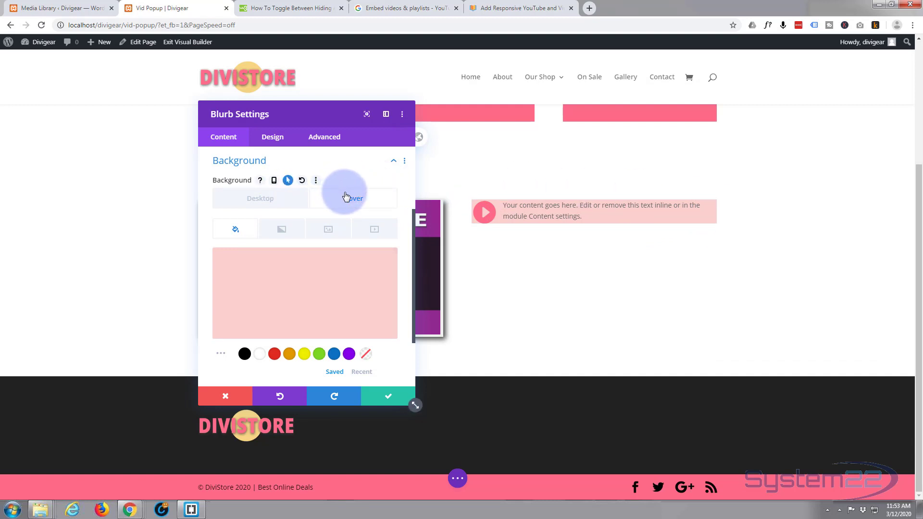
Set top and left padding to 5px and link bottom and right to match
left_click(271, 139)
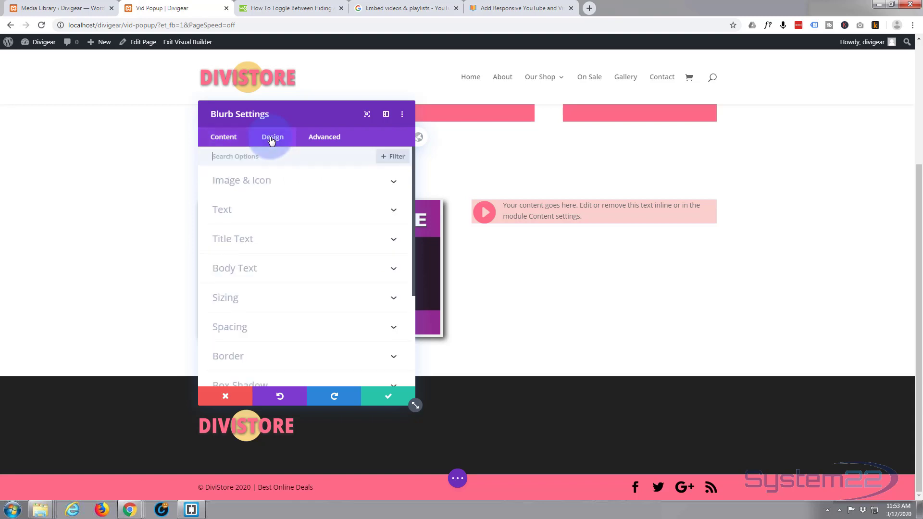
left_click(272, 333)
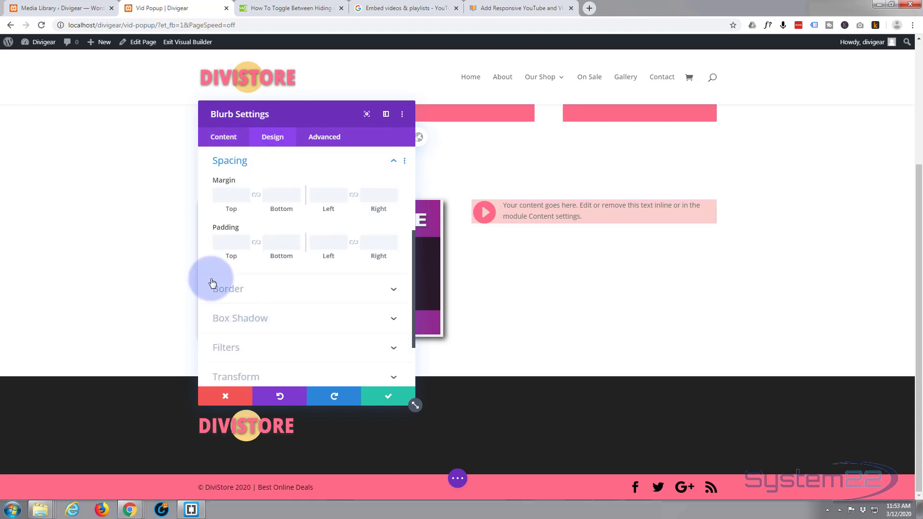
left_click(232, 242)
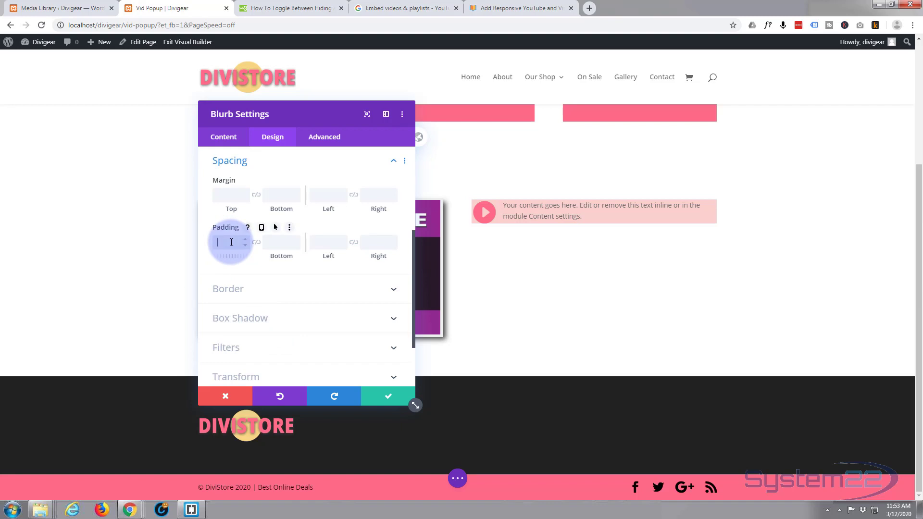
type("5px")
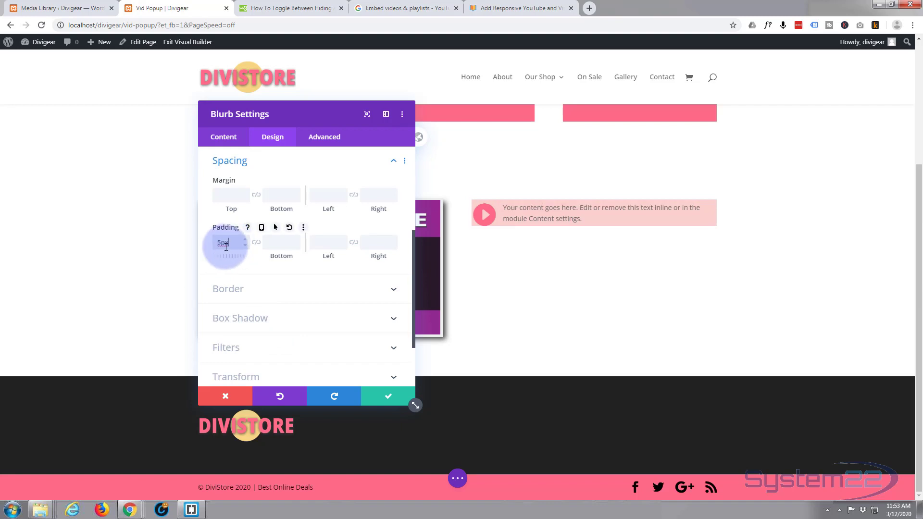
left_click(256, 242)
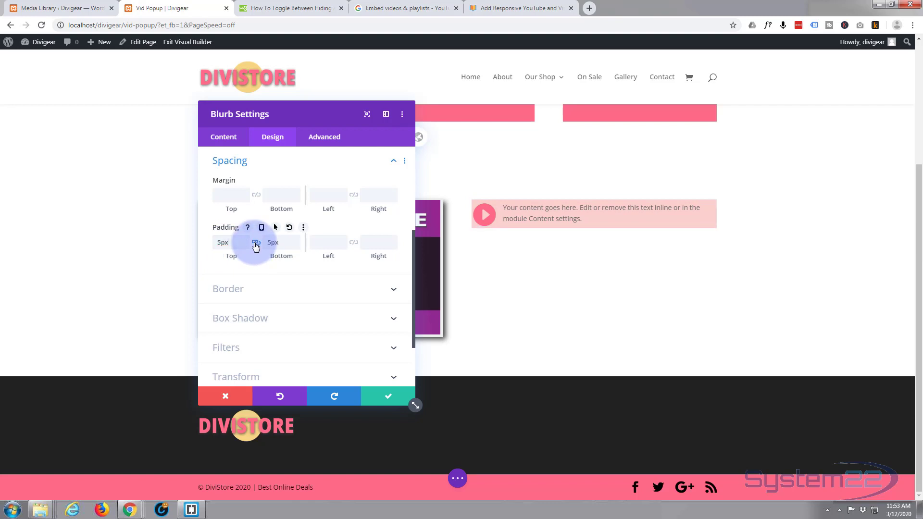
left_click(327, 239)
type("5")
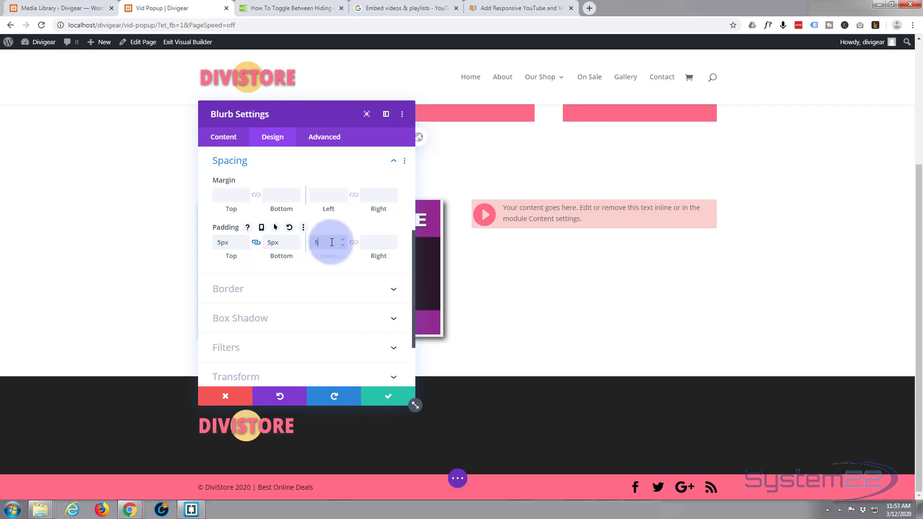
left_click(350, 246)
left_click(353, 244)
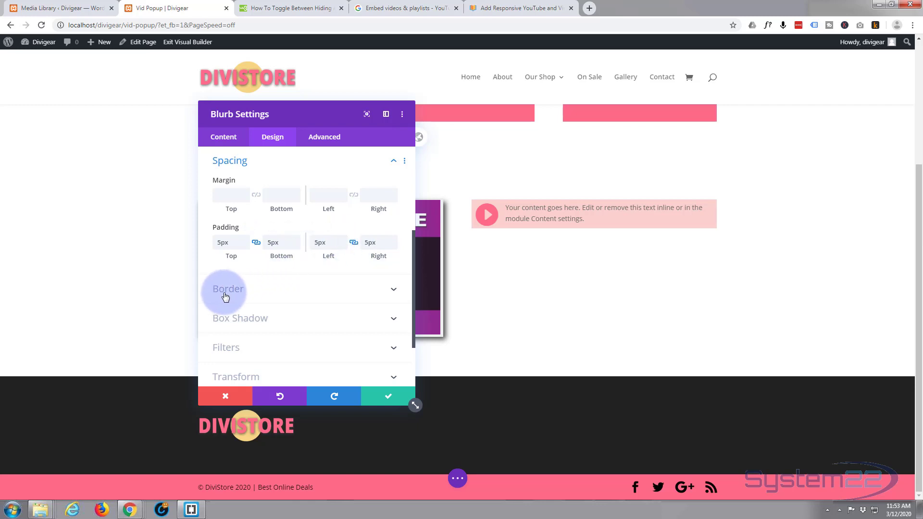
Enter 50px in Rounded Corners with all four corners linked
left_click(287, 295)
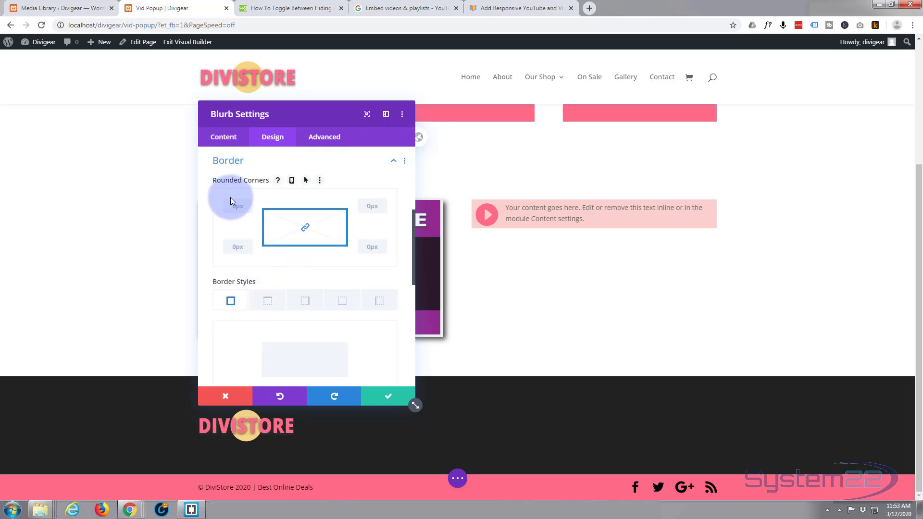
type("5")
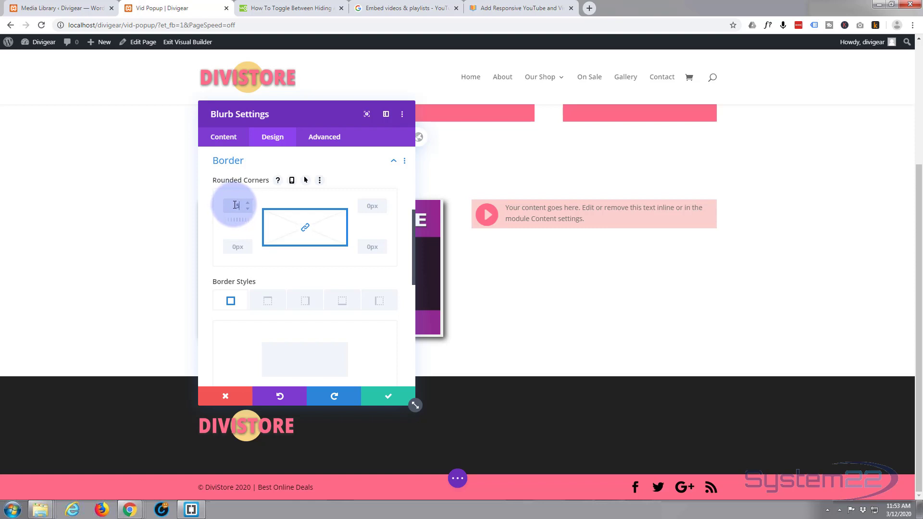
type("0px")
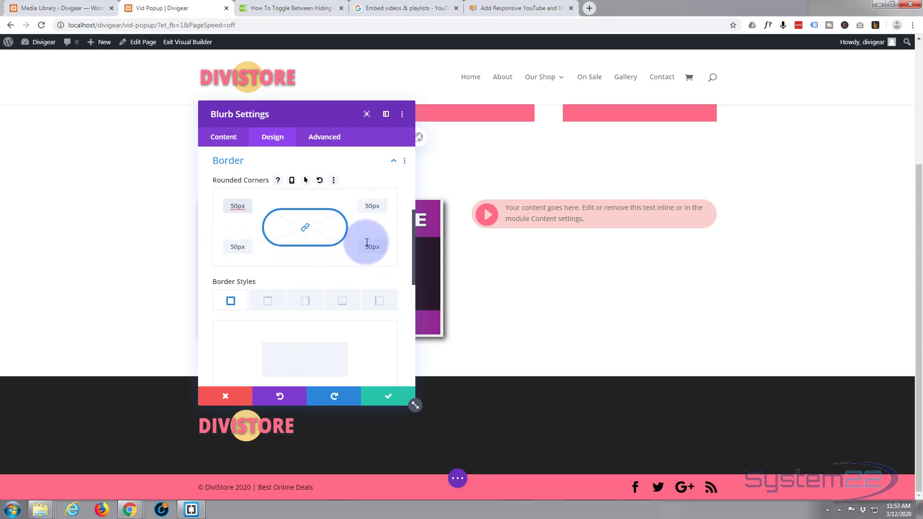
left_click(305, 229)
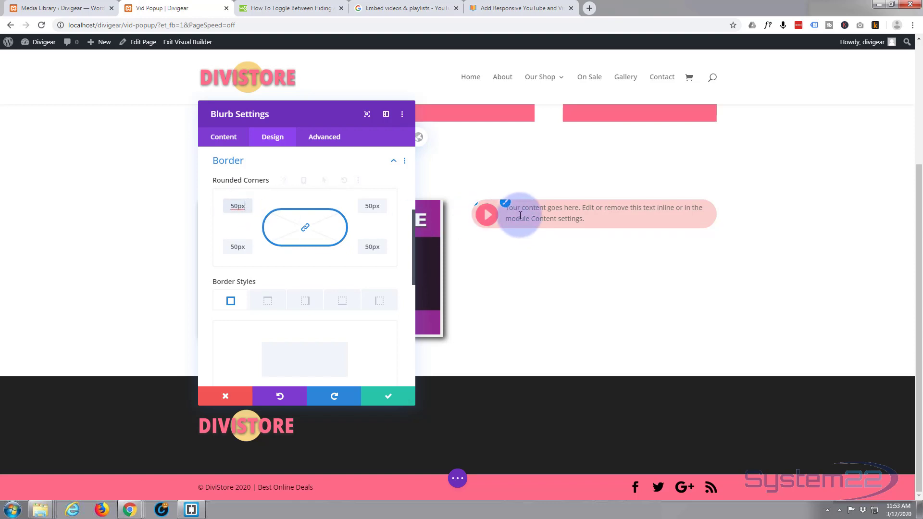
left_click(577, 220)
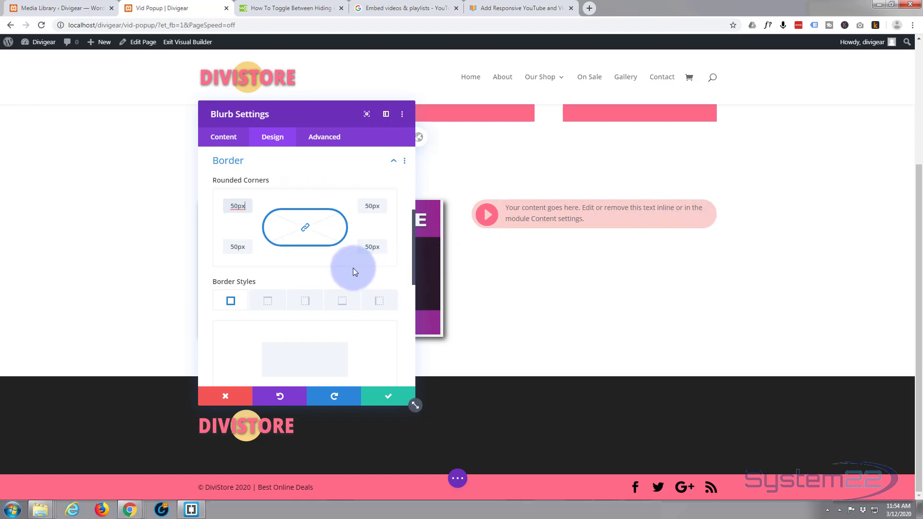
Enable a separate hover width under Sizing and drag the normal Desktop width down to 12%
left_click(313, 163)
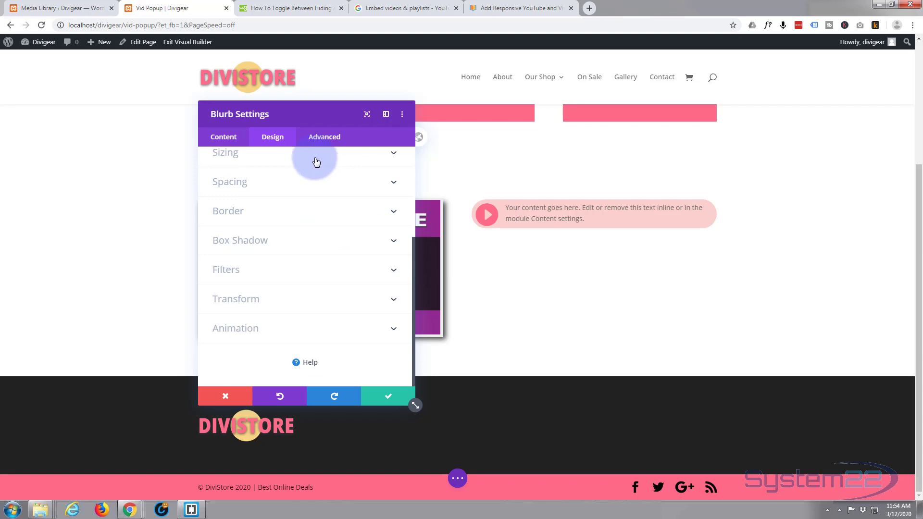
scroll(289, 221, "up", 1)
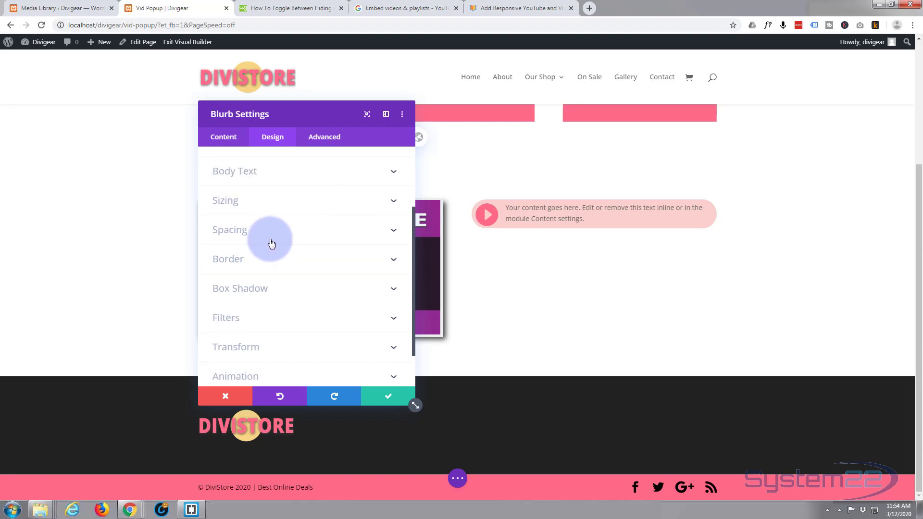
left_click(261, 205)
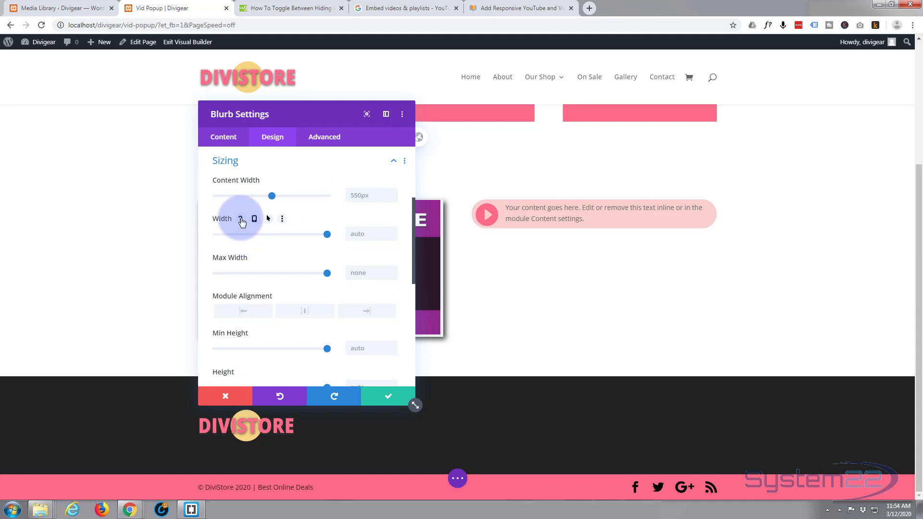
left_click(269, 220)
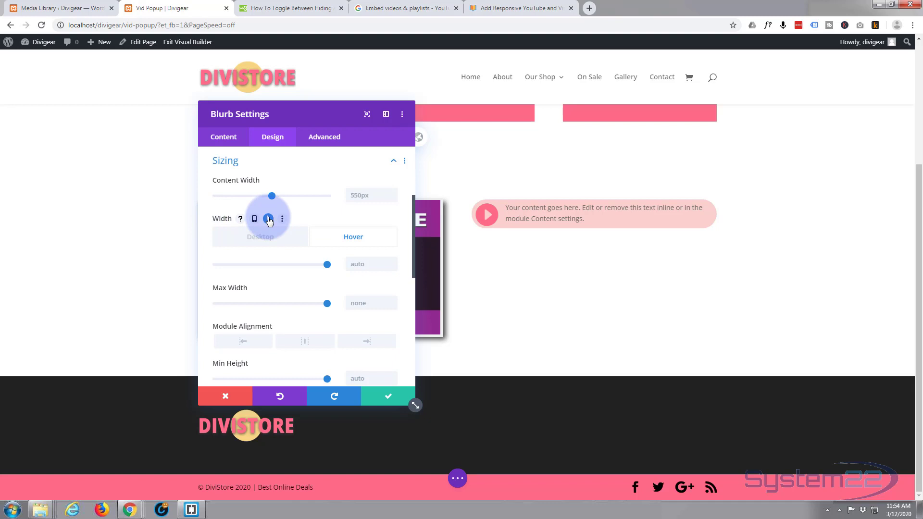
left_click(349, 239)
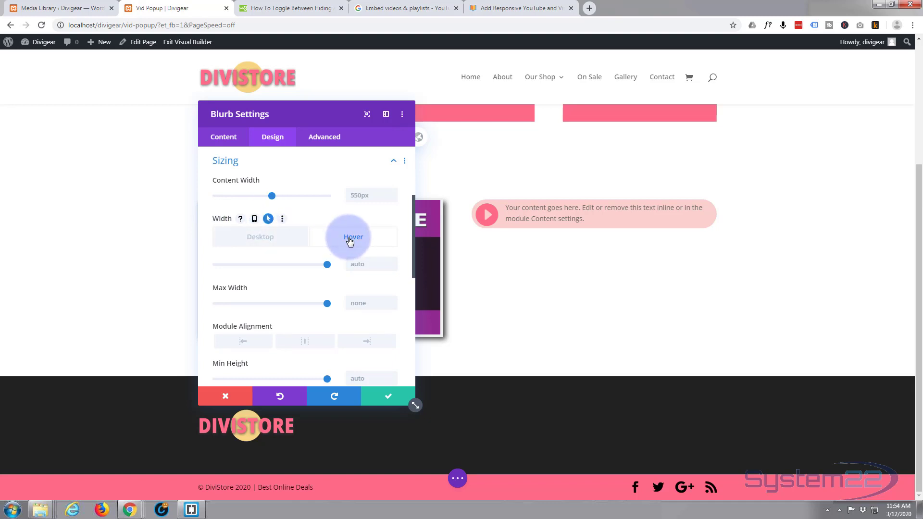
left_click(270, 241)
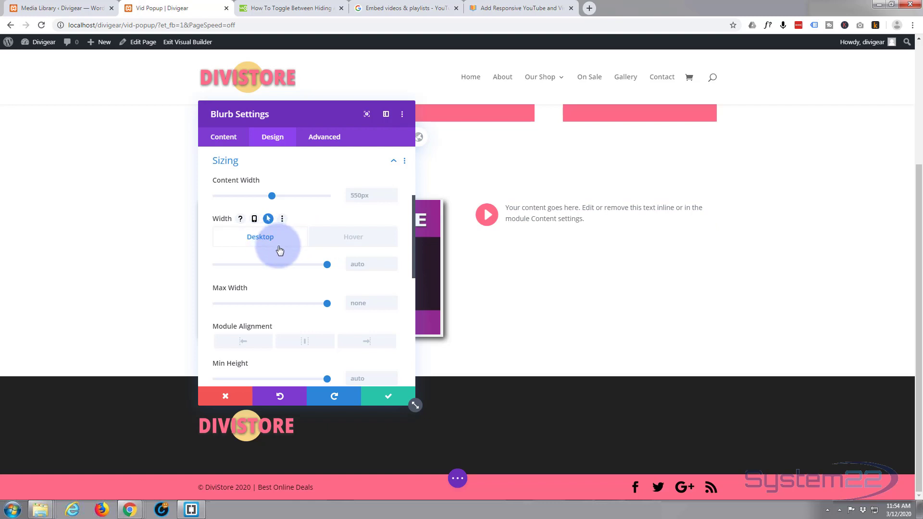
left_click(325, 273)
left_click_drag(325, 273, 231, 264)
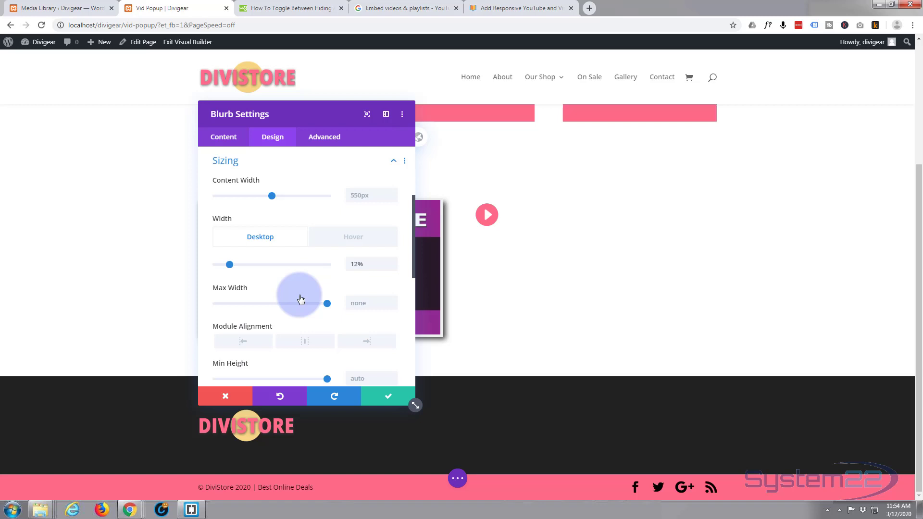
Type 60px into the blurb's Height field
scroll(301, 298, "down", 1)
scroll(300, 299, "down", 1)
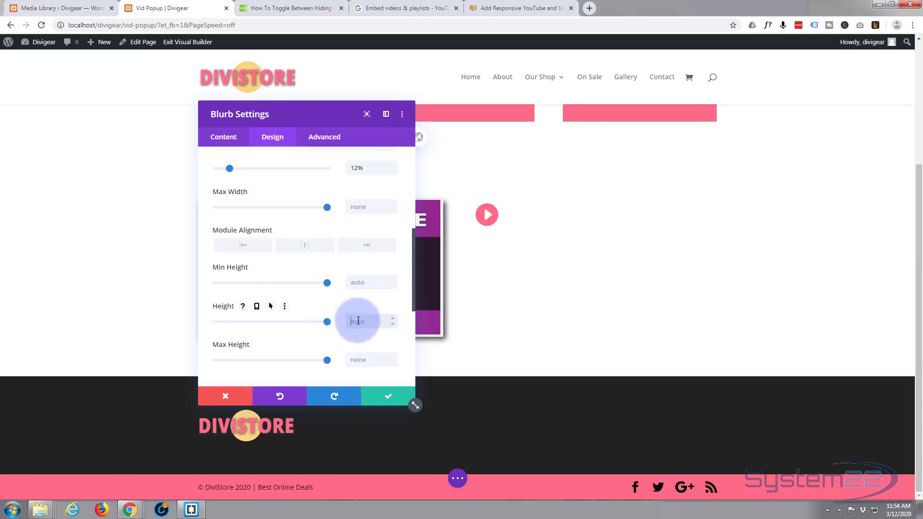
type("60px")
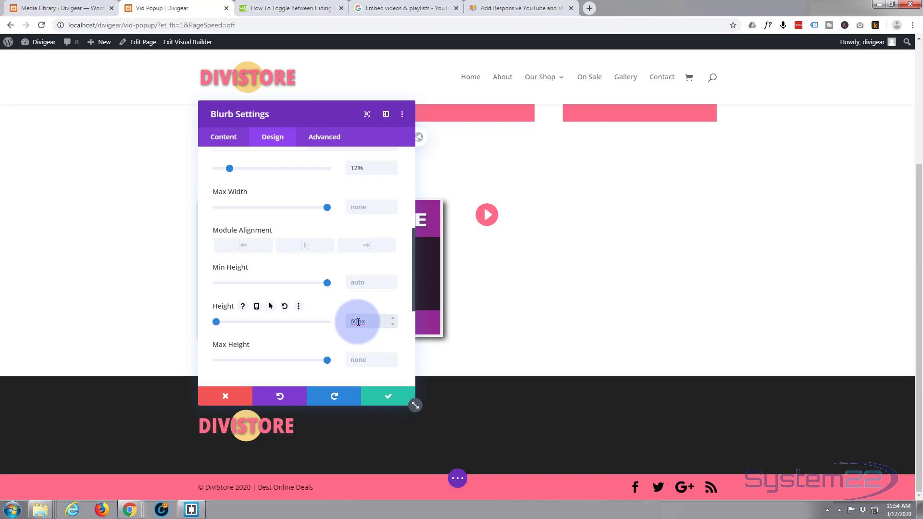
scroll(355, 322, "up", 2)
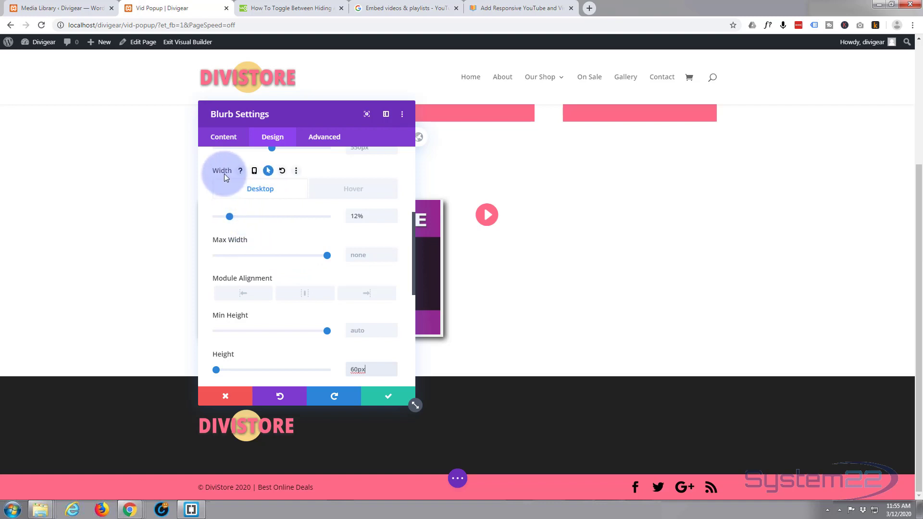
Set the blurb's hover width to 100%
left_click(354, 190)
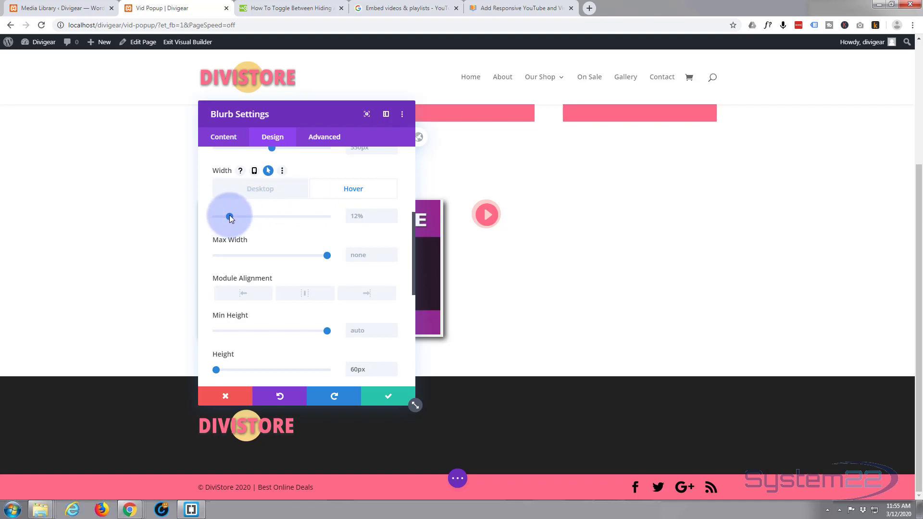
left_click(354, 216)
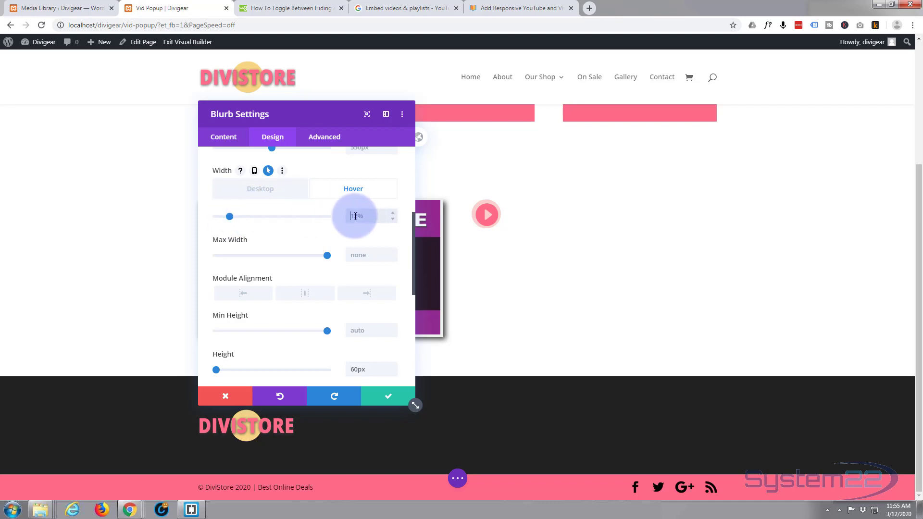
type("100%")
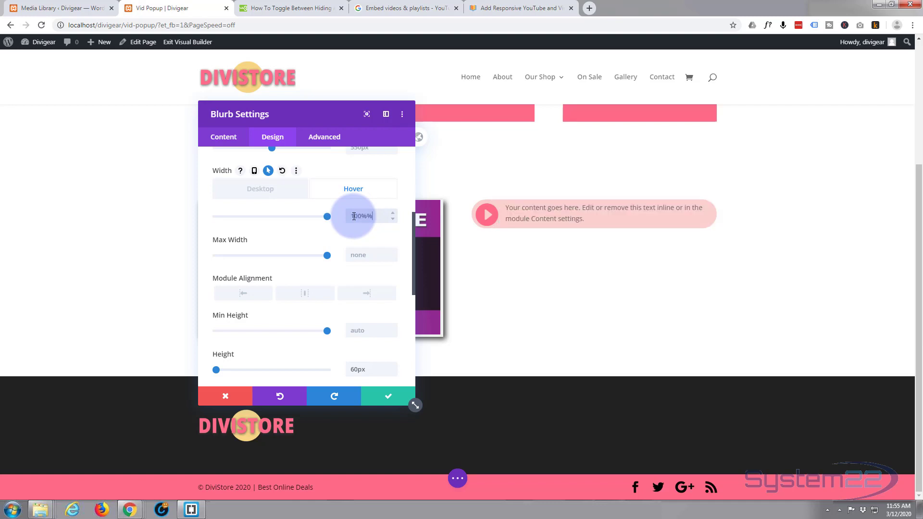
type("%")
key("BackSpace")
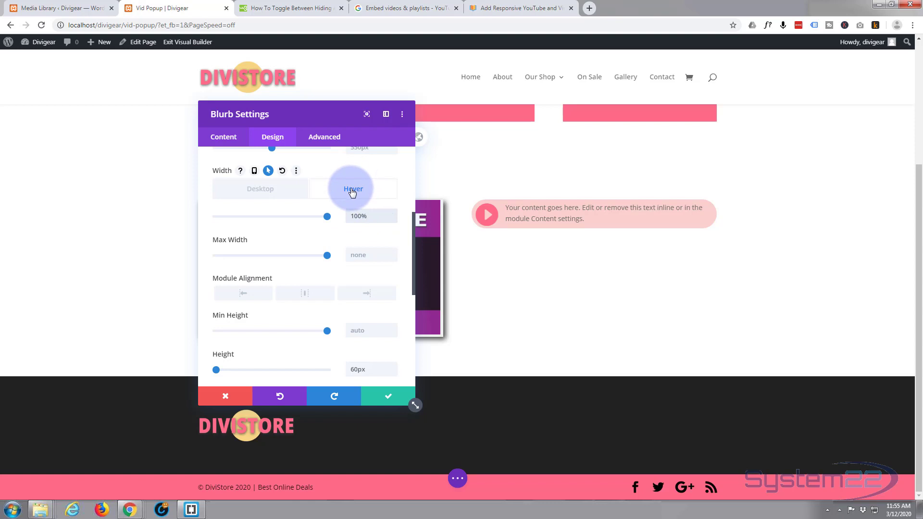
Preview the blurb switching between its 12% normal width and 100% hover width
left_click(256, 192)
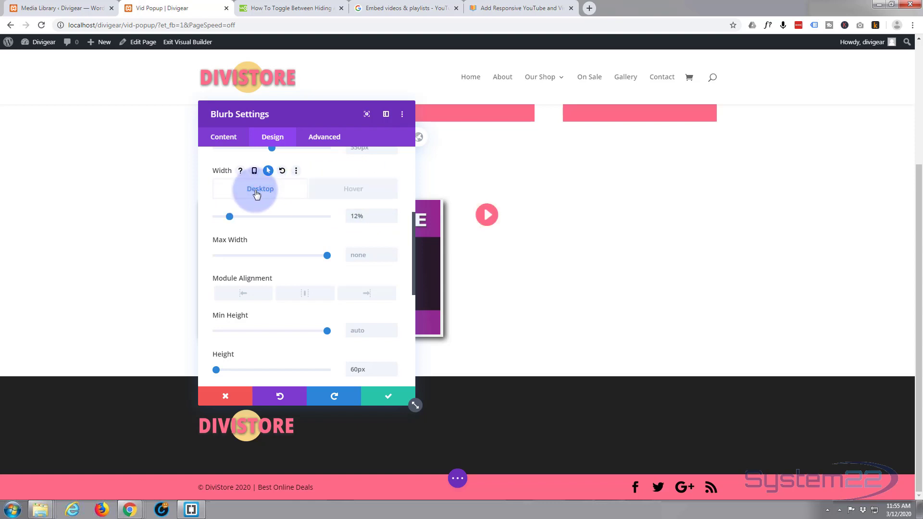
left_click(352, 192)
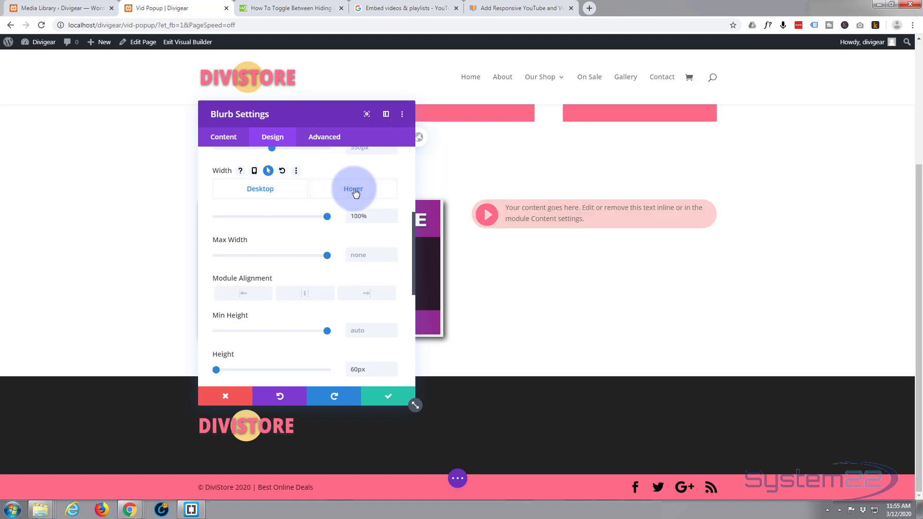
left_click(283, 194)
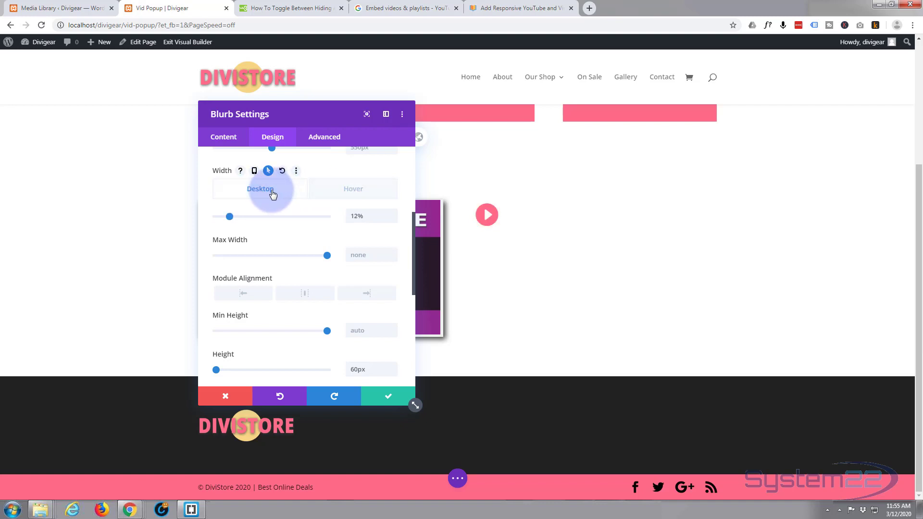
left_click(335, 193)
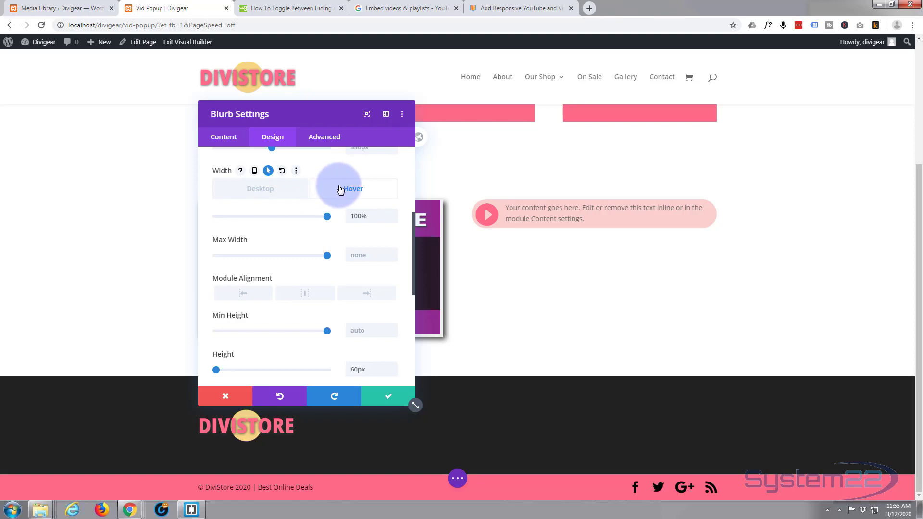
Give the blurb a 1050ms Ease-In-Out hover transition and save its settings
left_click(325, 137)
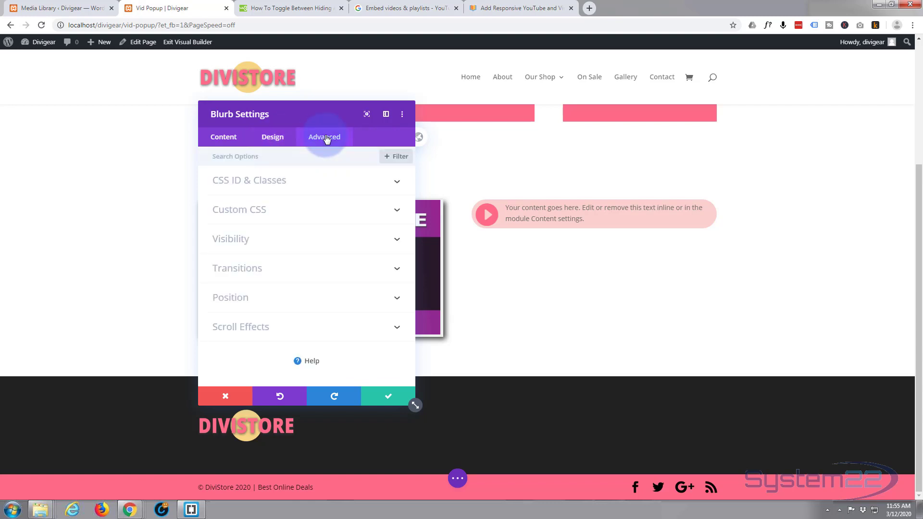
left_click(295, 276)
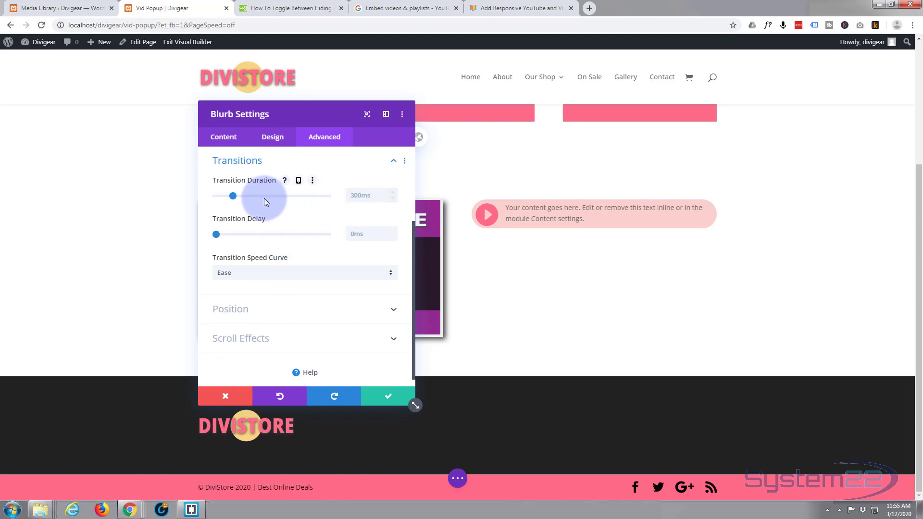
left_click_drag(233, 195, 275, 198)
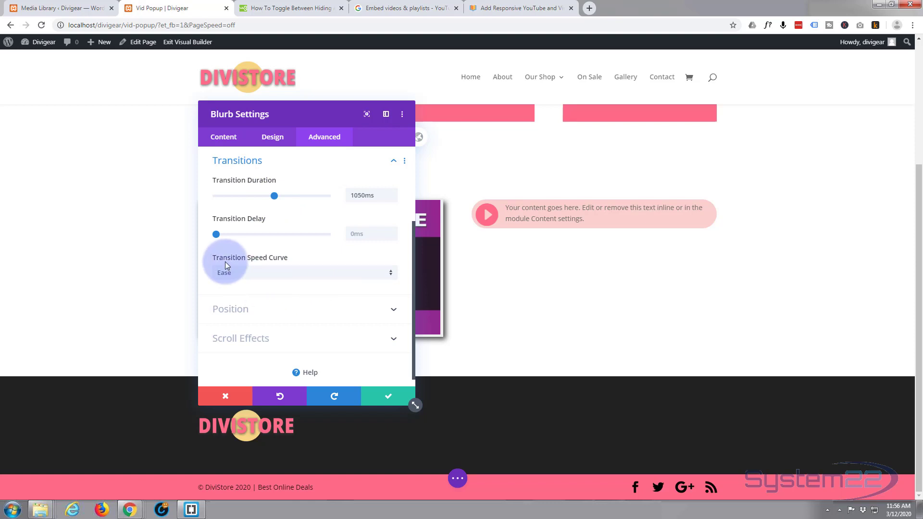
left_click(260, 272)
left_click(259, 282)
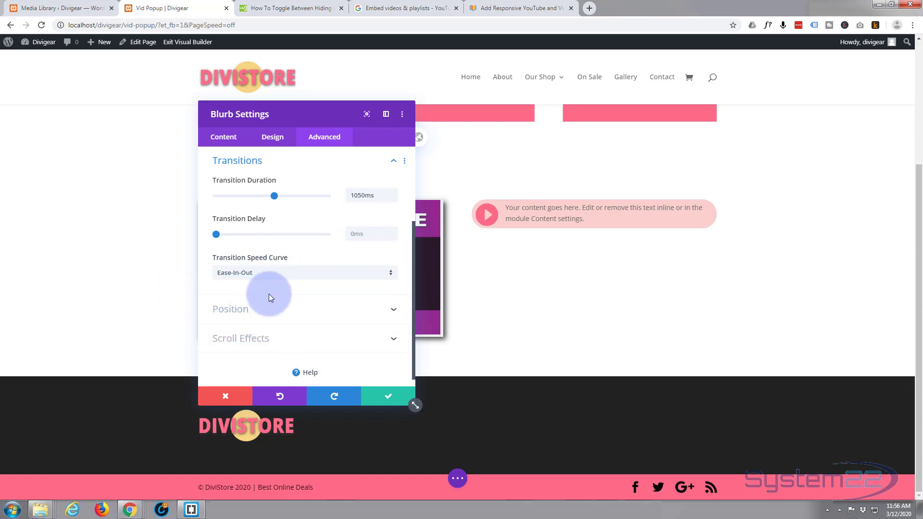
left_click(395, 399)
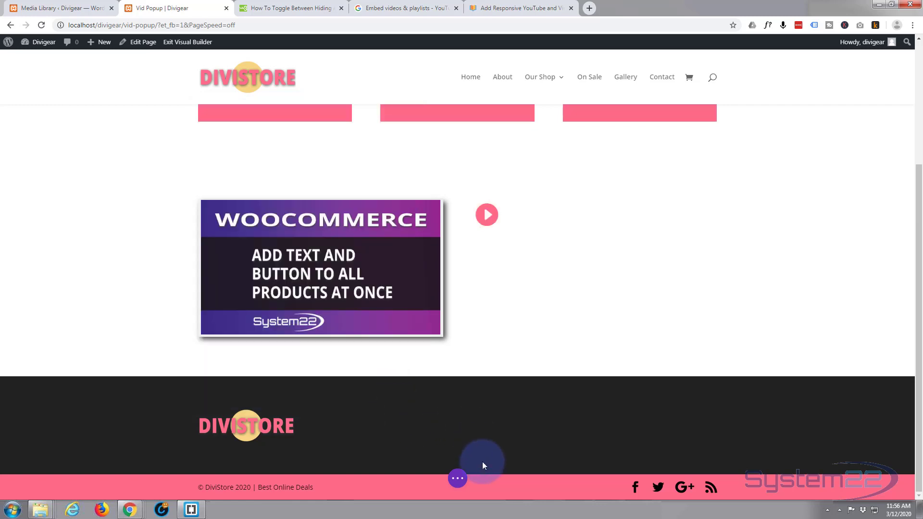
left_click(458, 479)
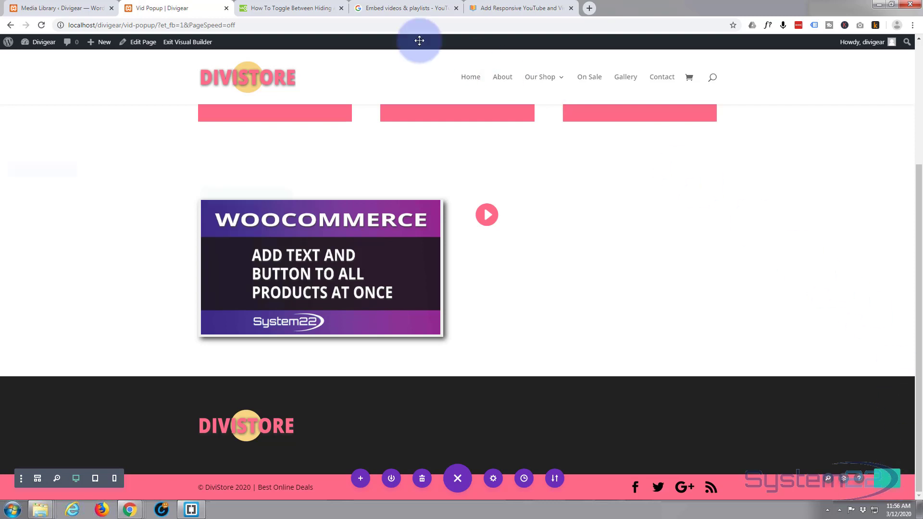
left_click(214, 41)
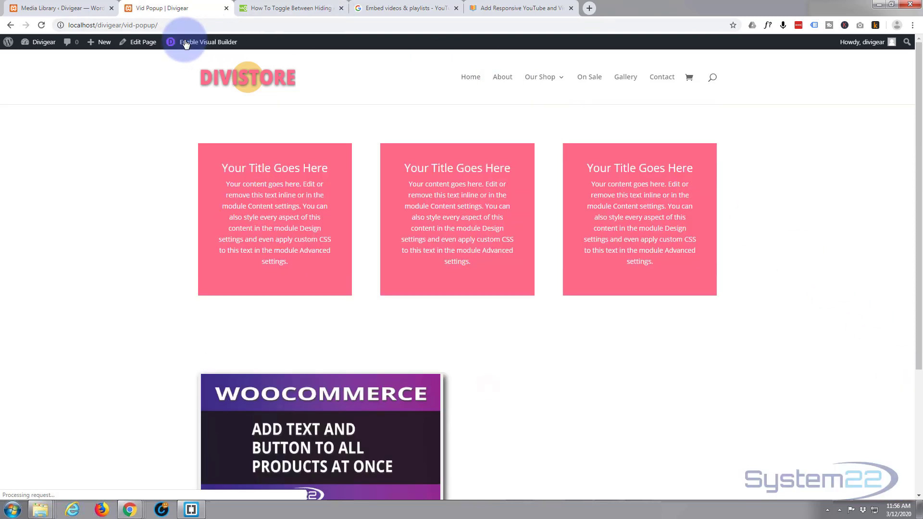
scroll(135, 192, "down", 2)
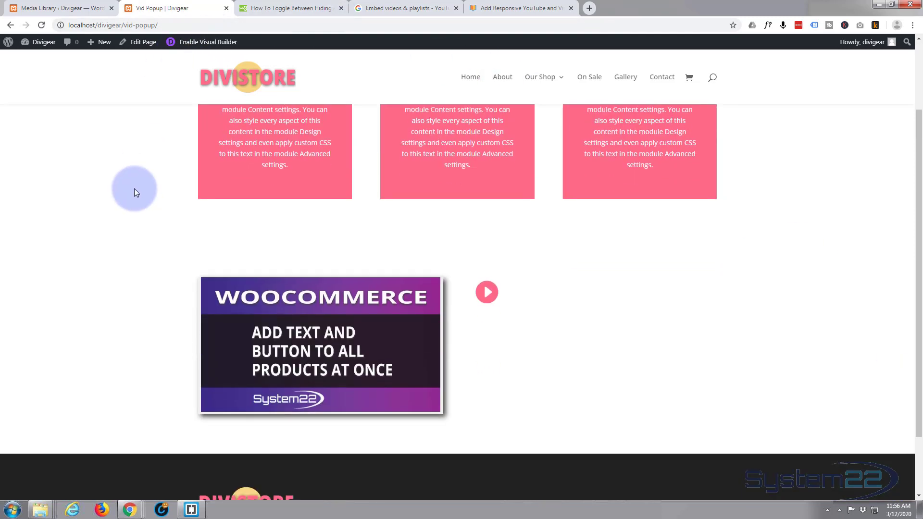
mouse_move(483, 290)
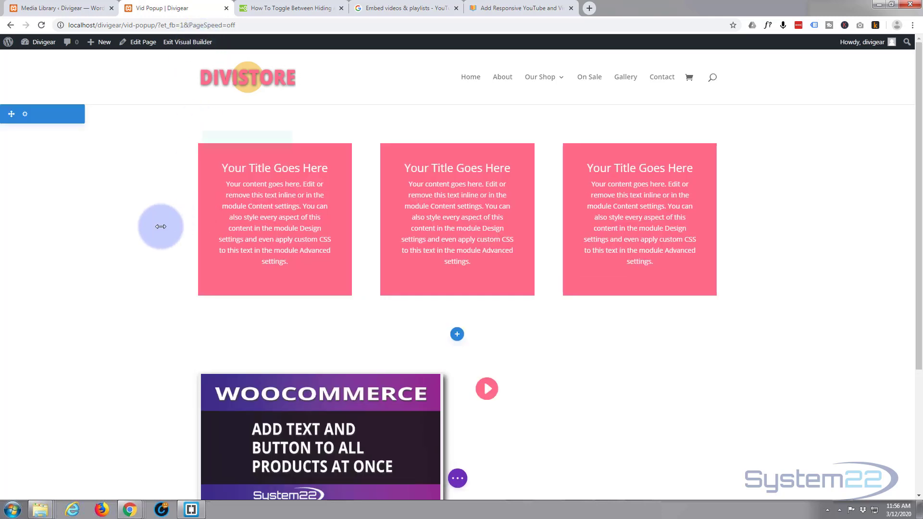
scroll(160, 226, "down", 3)
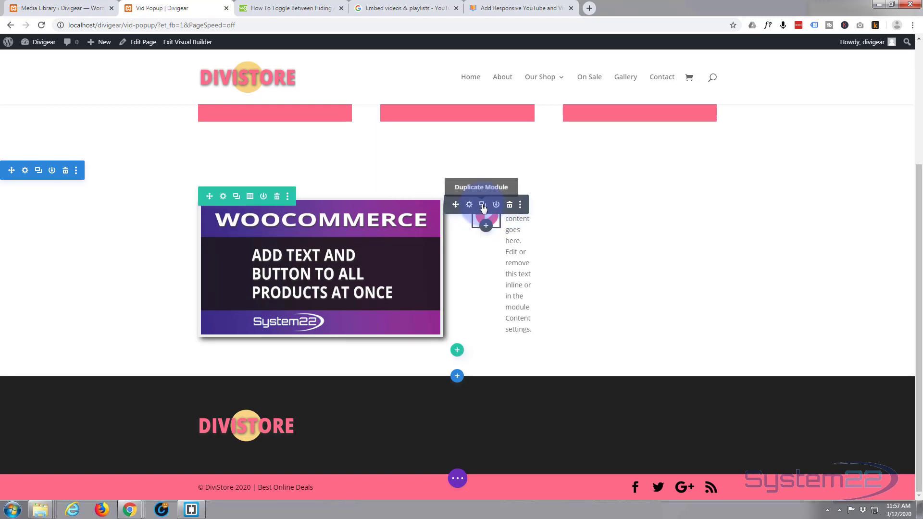
left_click(482, 206)
left_click_drag(483, 207, 486, 262)
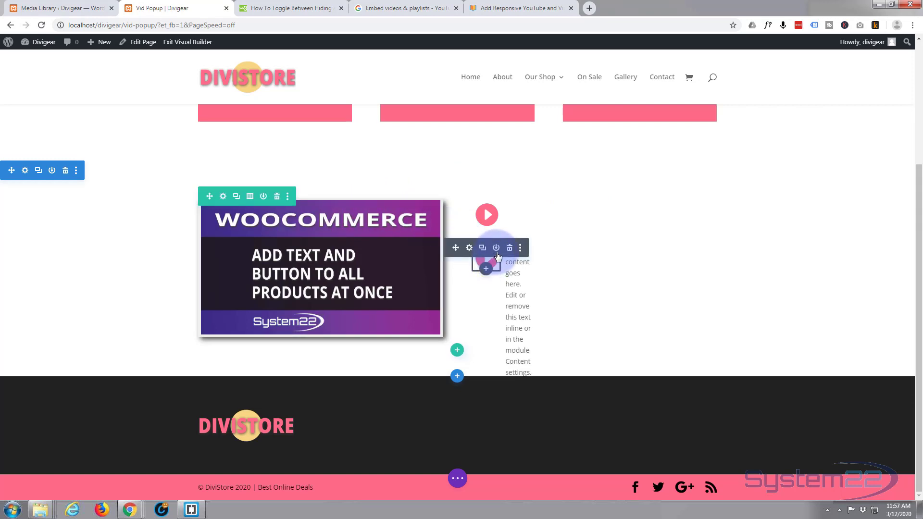
left_click(510, 248)
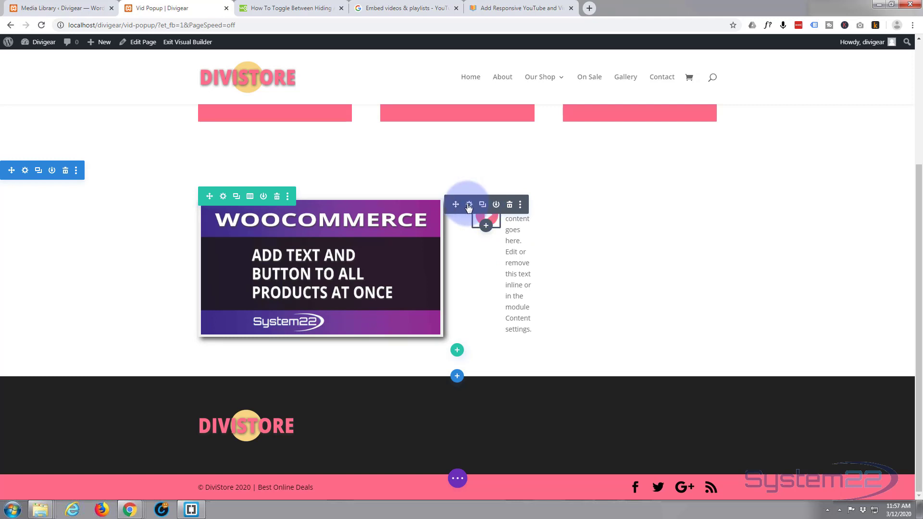
Set the play-icon blurb's top and bottom margin to 0px and save
left_click(468, 206)
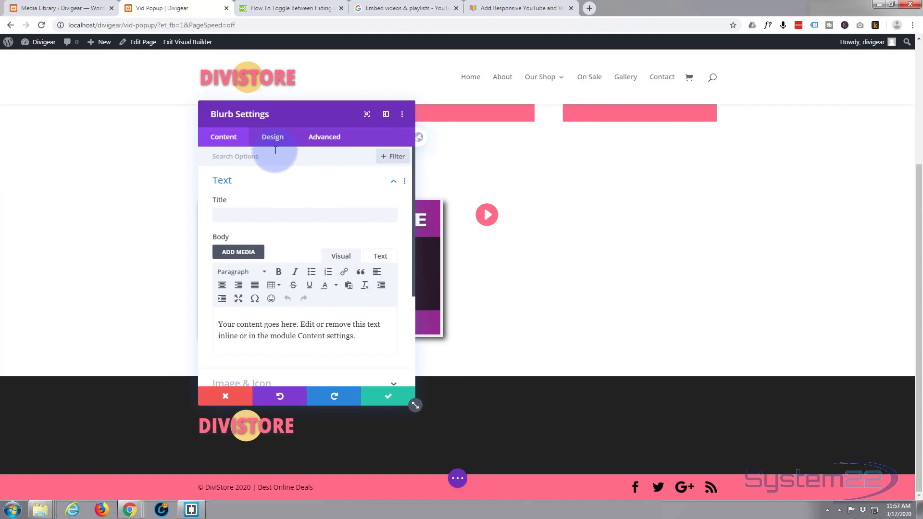
left_click(271, 141)
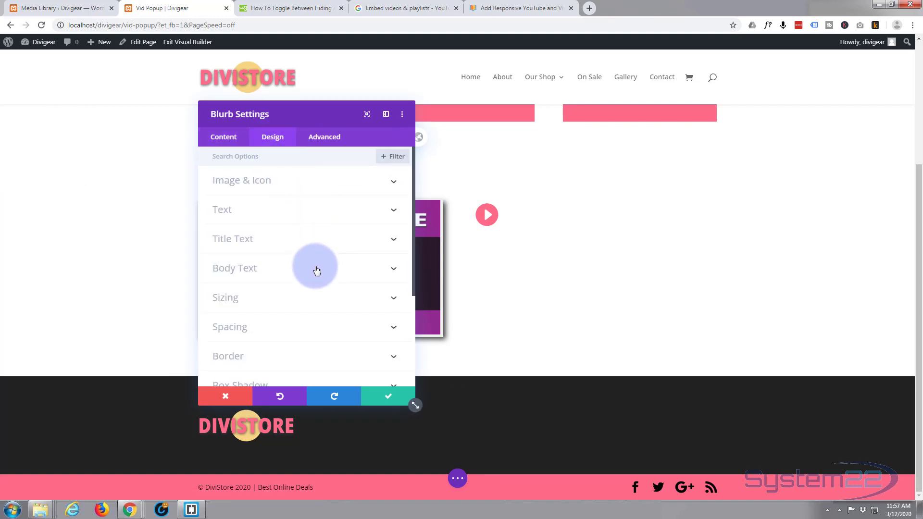
left_click(292, 329)
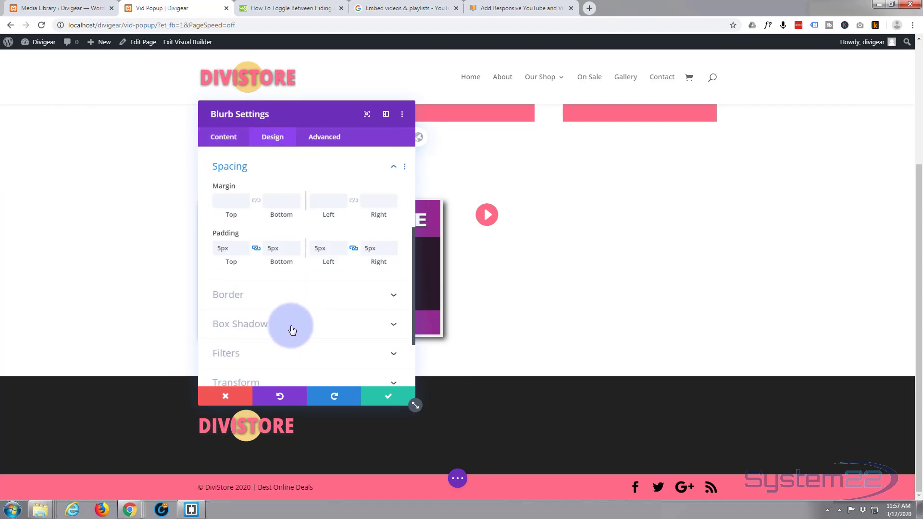
left_click(234, 198)
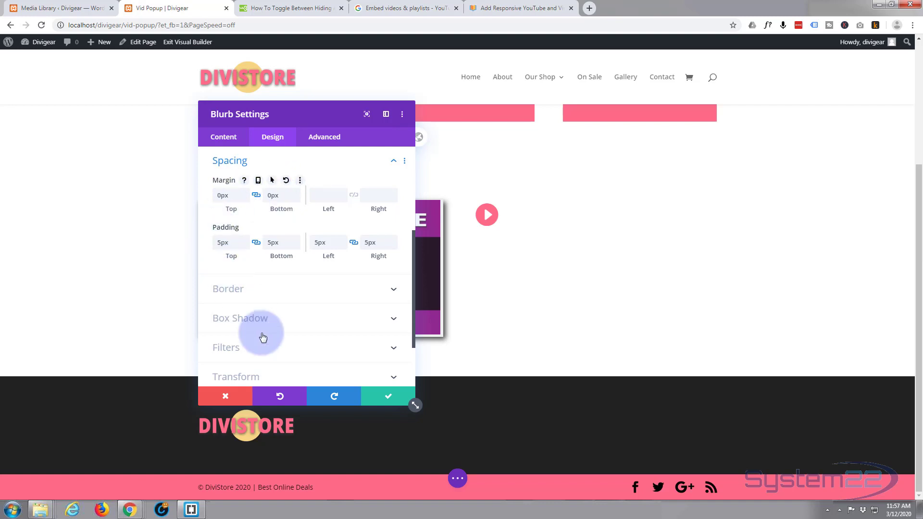
left_click(385, 399)
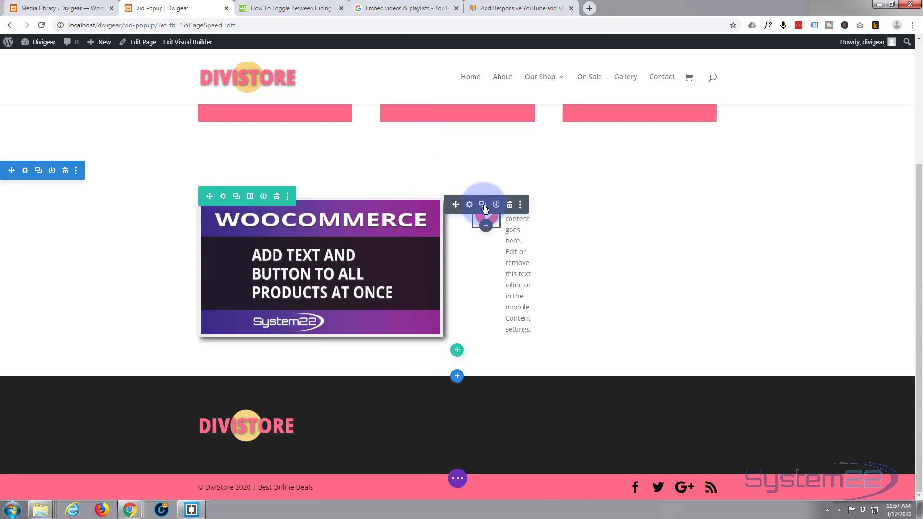
Duplicate the blurb four times so five pink play icons stack beside the image
left_click(483, 205)
left_click(483, 205)
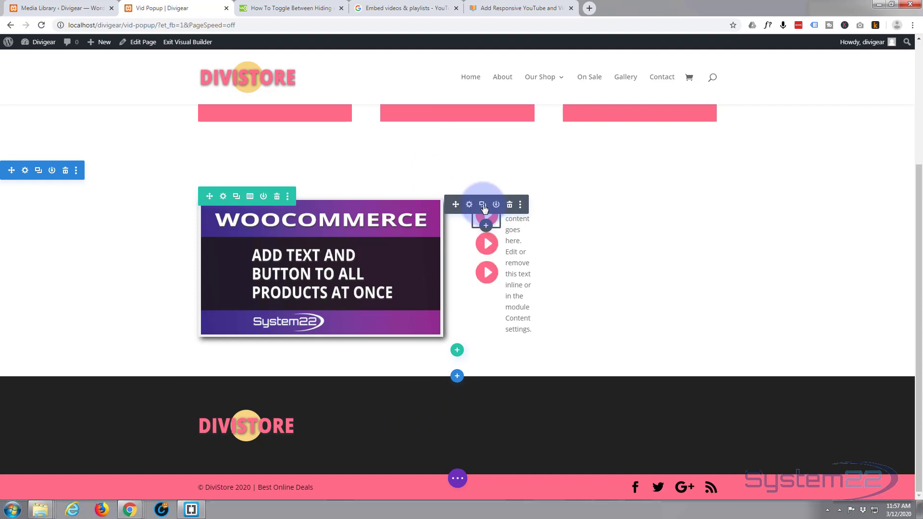
left_click(483, 206)
left_click(483, 205)
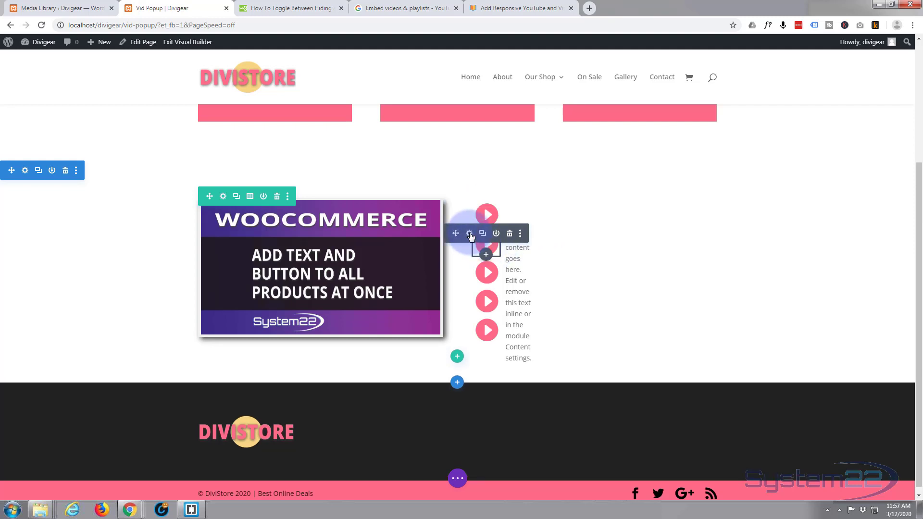
Change the second blurb's icon colour to green and save
left_click(470, 234)
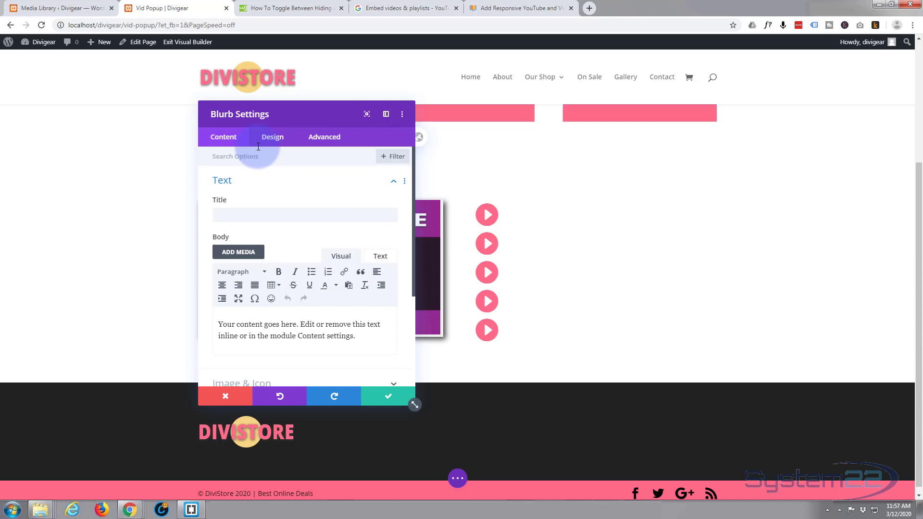
left_click(274, 138)
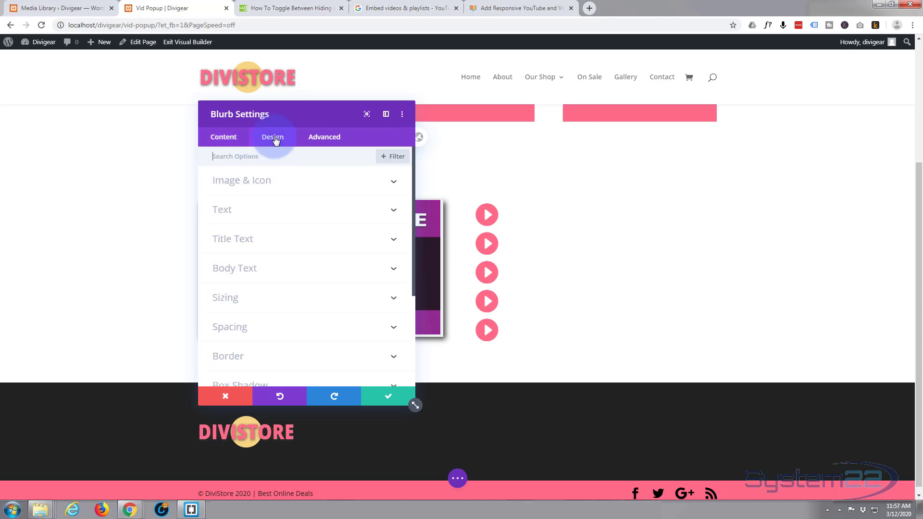
left_click(301, 188)
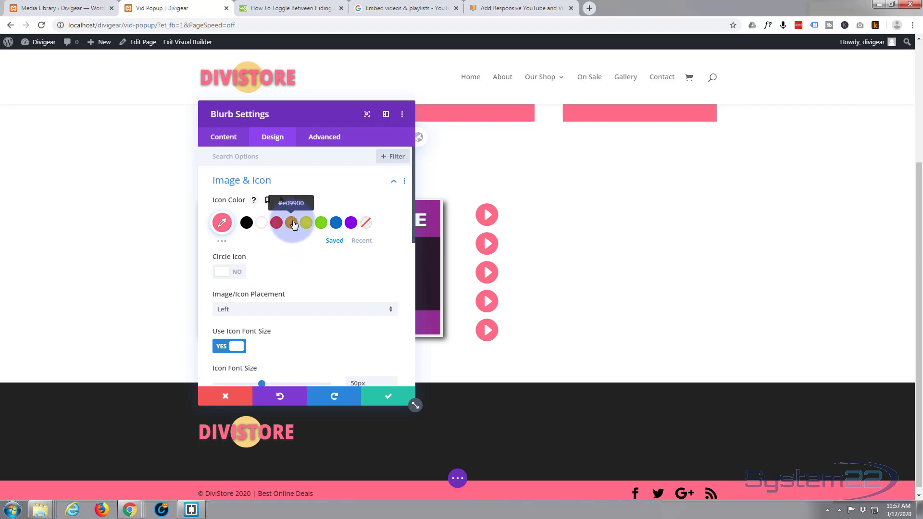
left_click(321, 222)
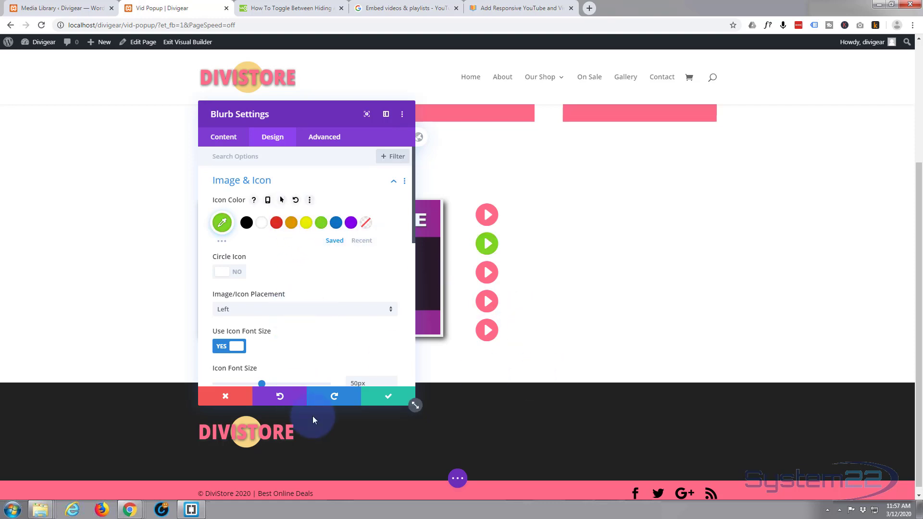
left_click(382, 395)
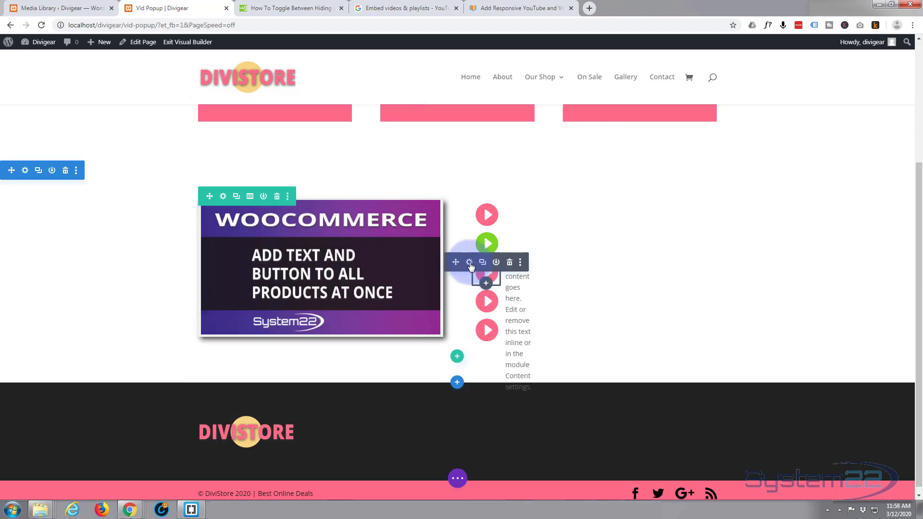
Change the third blurb's icon colour to orange and save
left_click(469, 263)
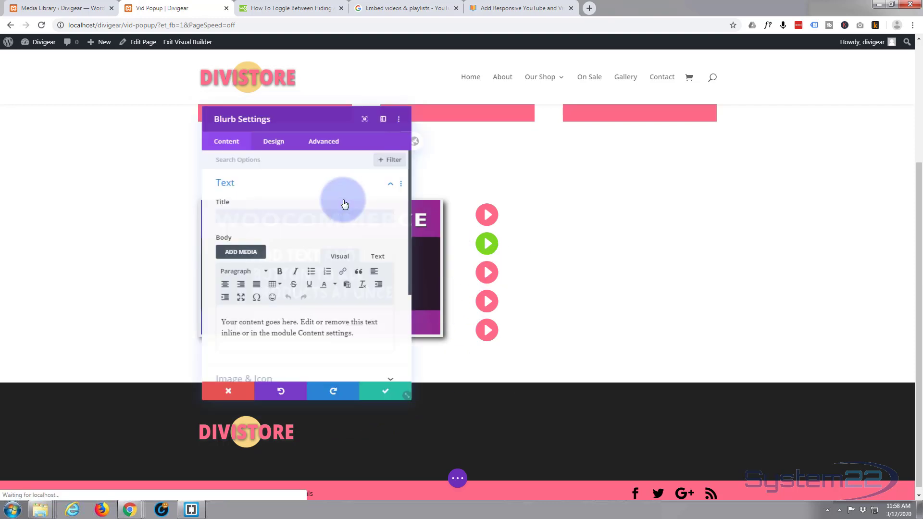
left_click(284, 138)
left_click(284, 183)
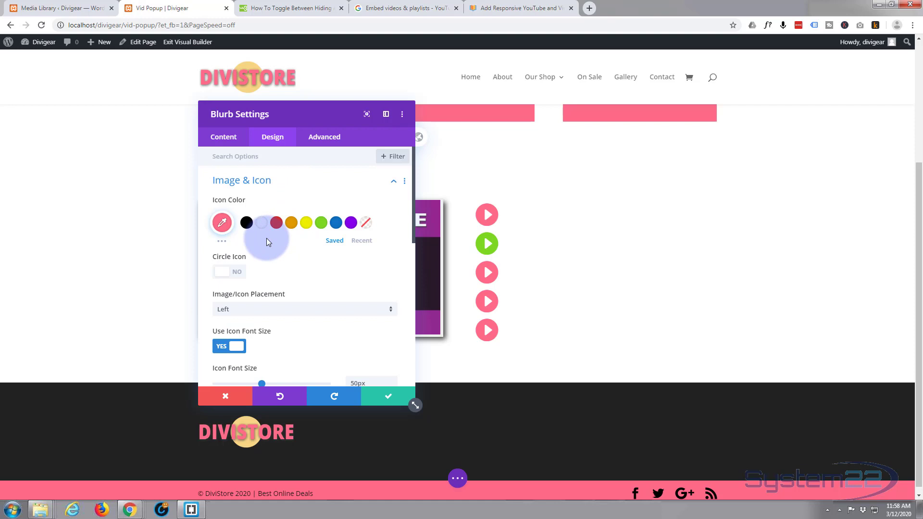
left_click(291, 223)
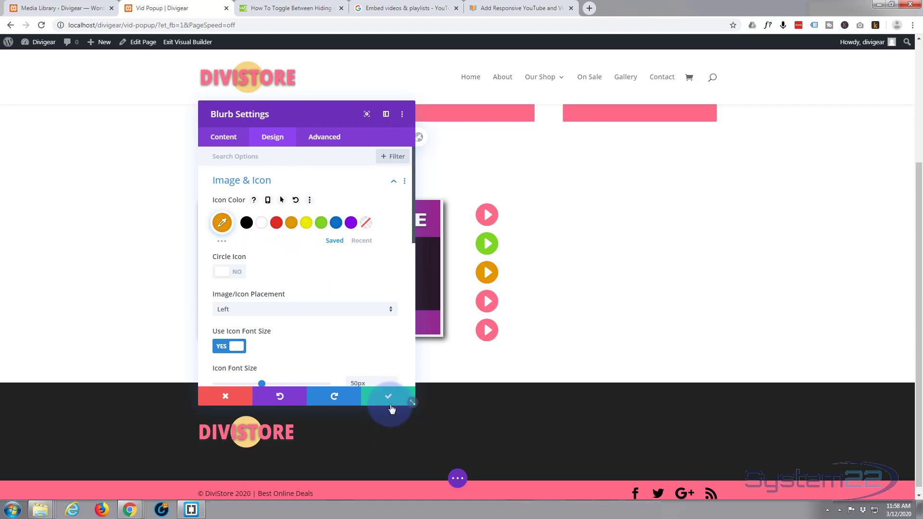
left_click(427, 382)
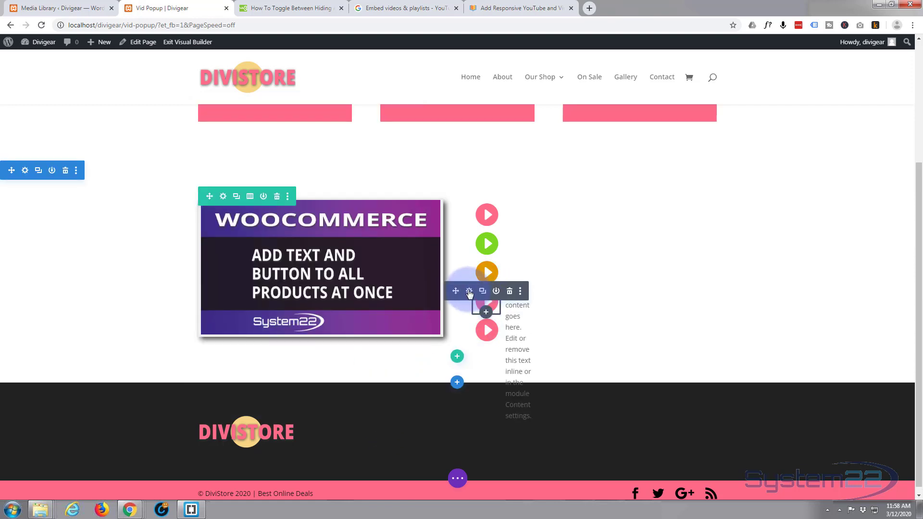
Change the fourth blurb's icon colour to blue and save
left_click(469, 291)
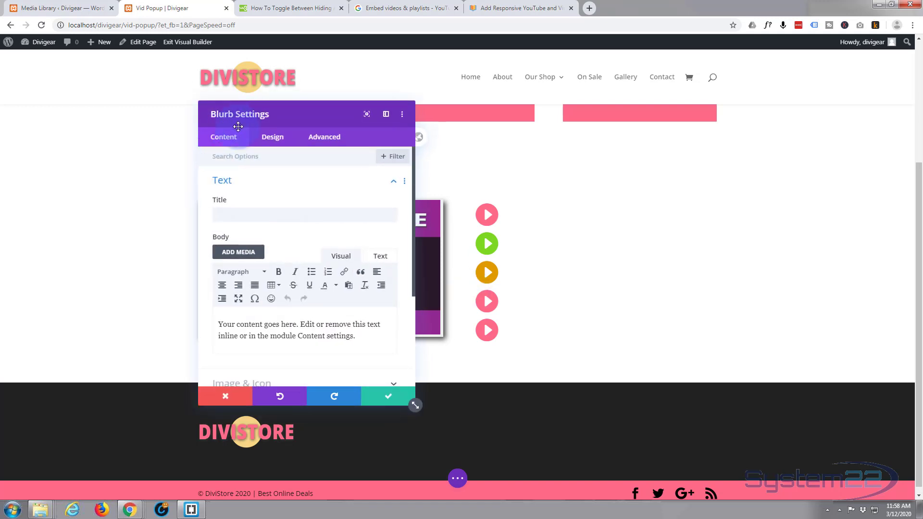
left_click(267, 136)
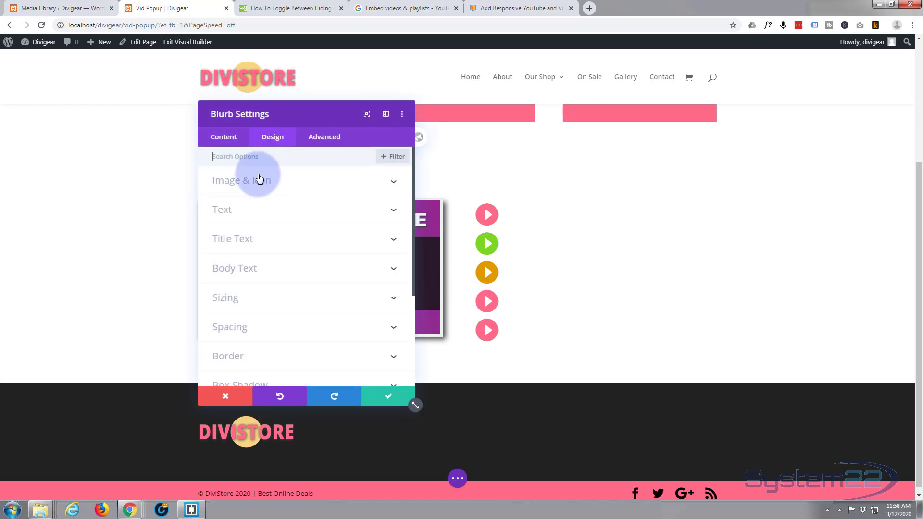
left_click(285, 182)
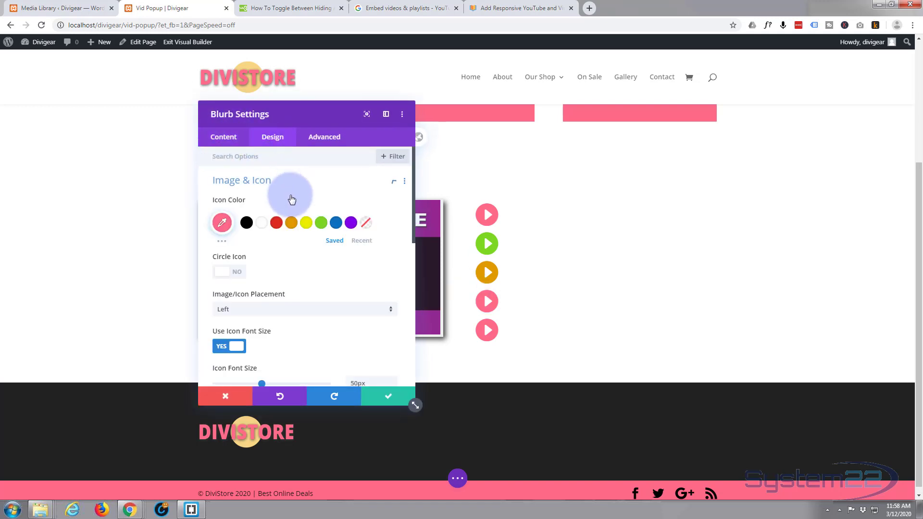
left_click(336, 223)
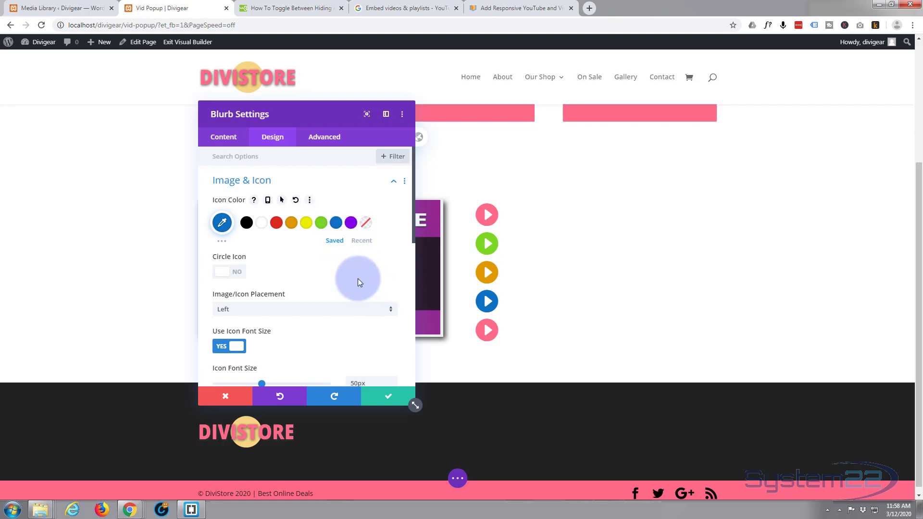
left_click(388, 396)
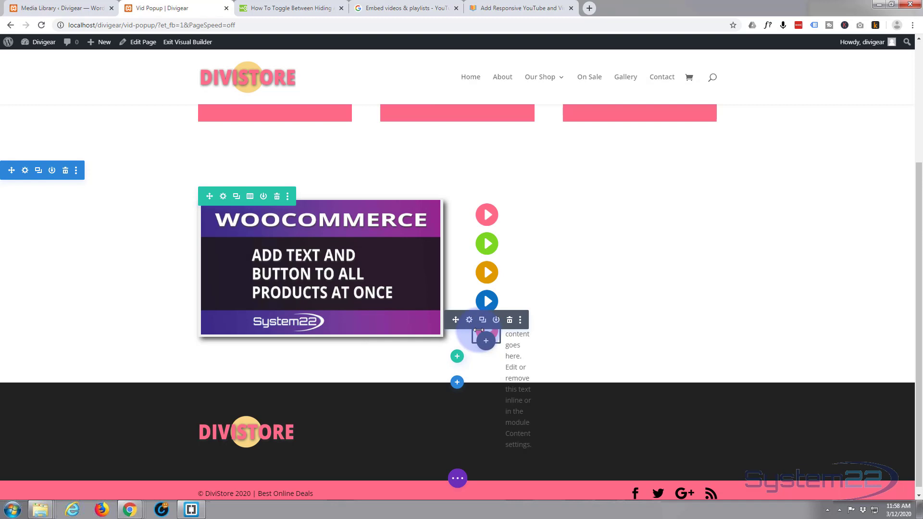
Change the fifth blurb's icon colour to purple and save
left_click(468, 320)
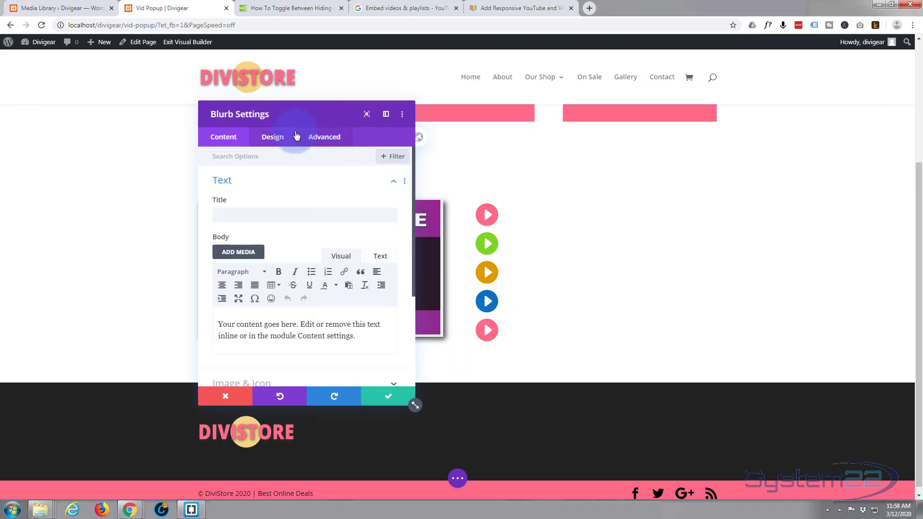
left_click(273, 137)
left_click(292, 185)
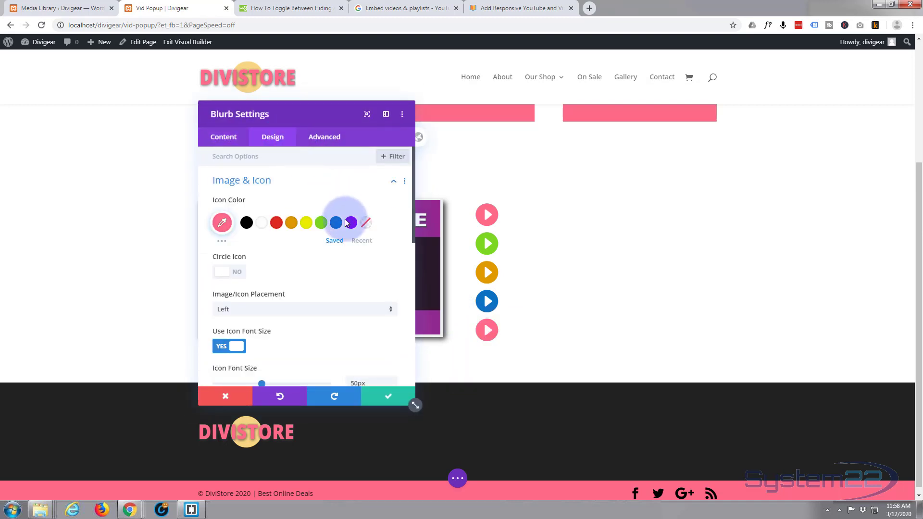
left_click(350, 222)
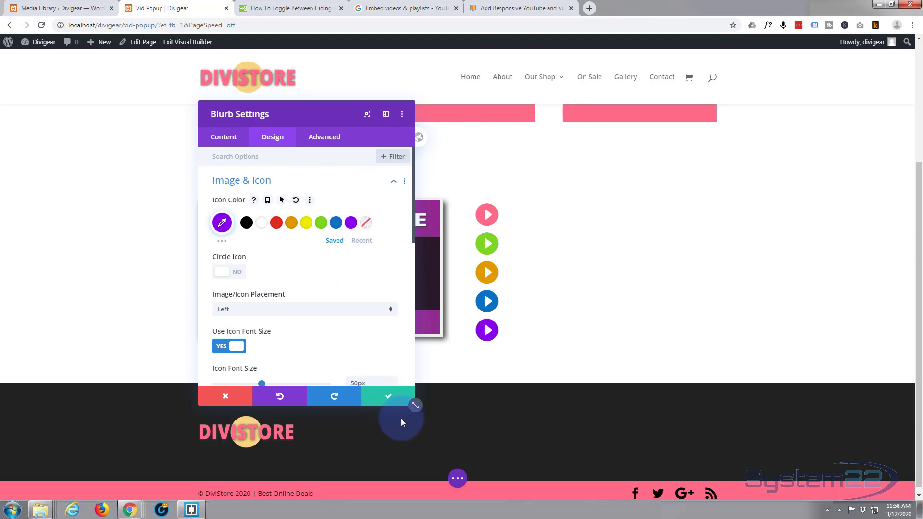
left_click(380, 398)
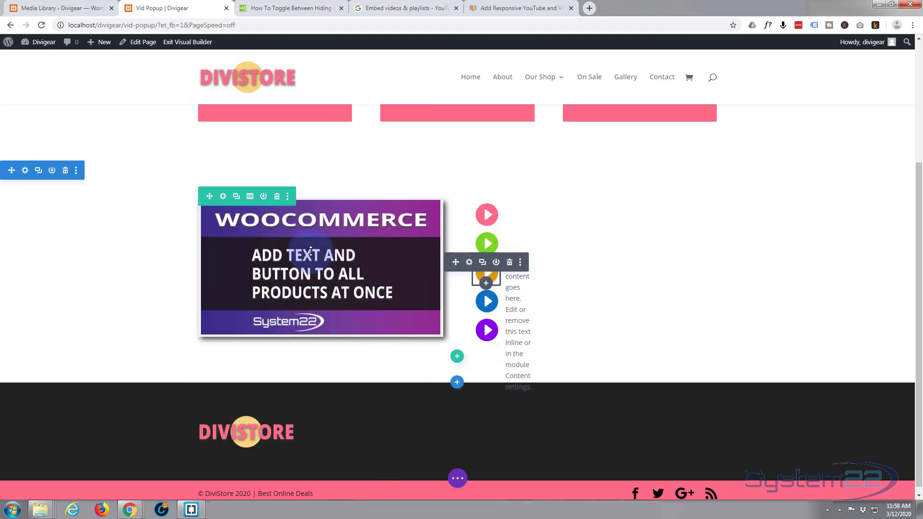
Save the page, exit the Visual Builder, and scroll the live Vid Popup page to the icons
left_click(455, 480)
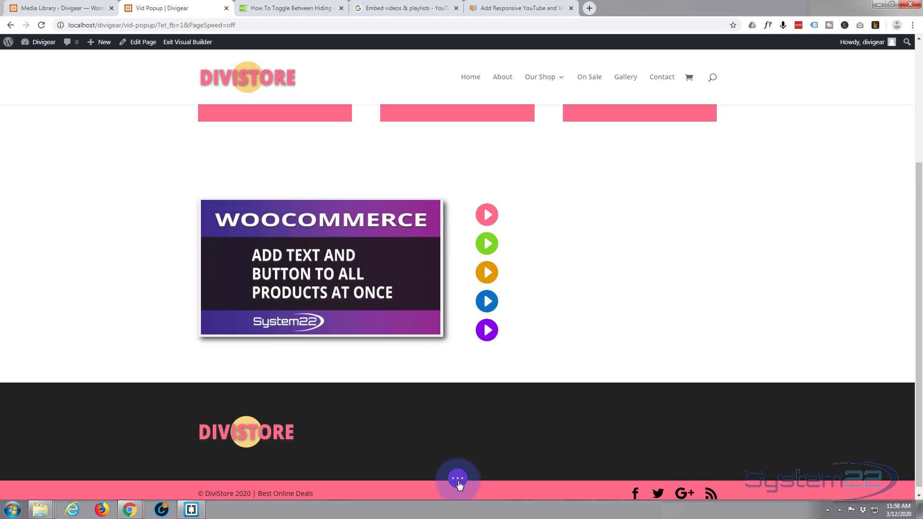
left_click(884, 481)
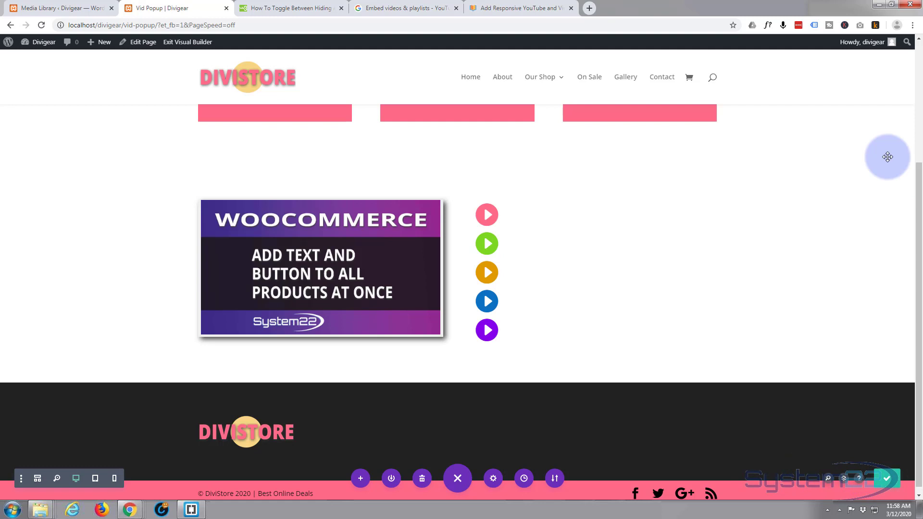
left_click(182, 43)
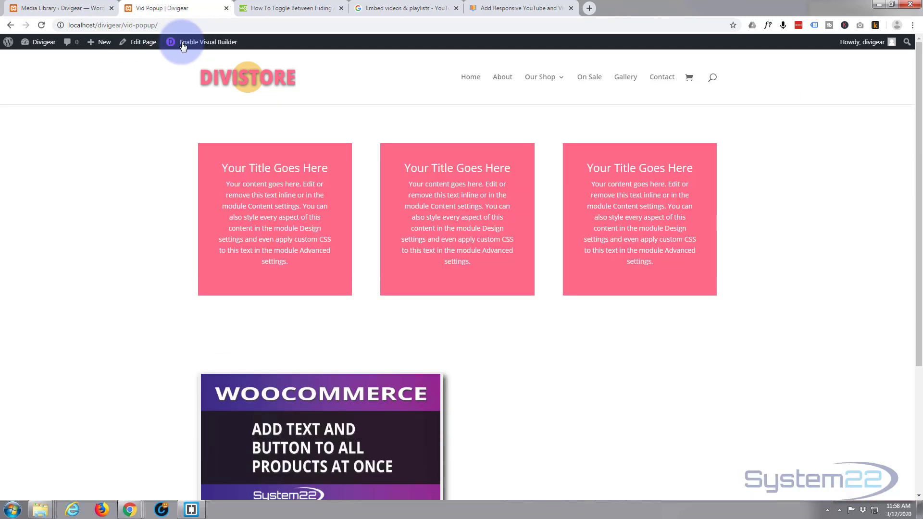
scroll(114, 157, "down", 2)
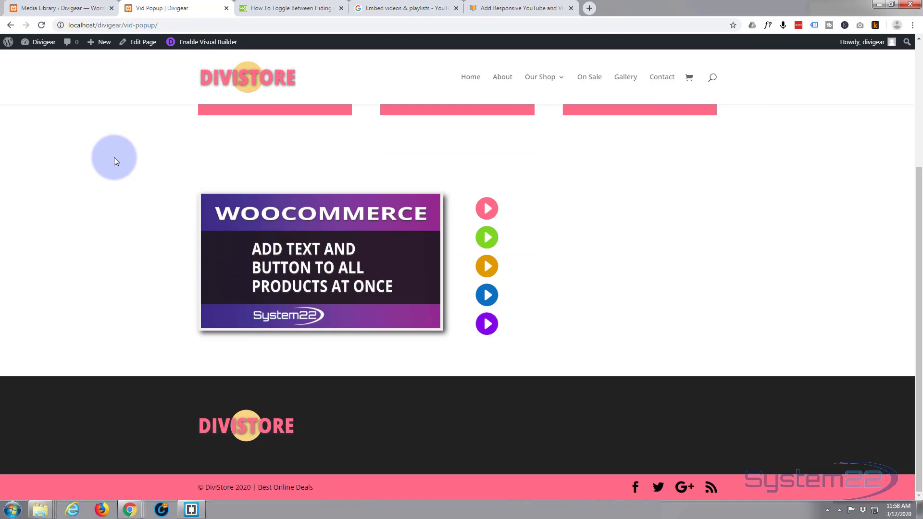